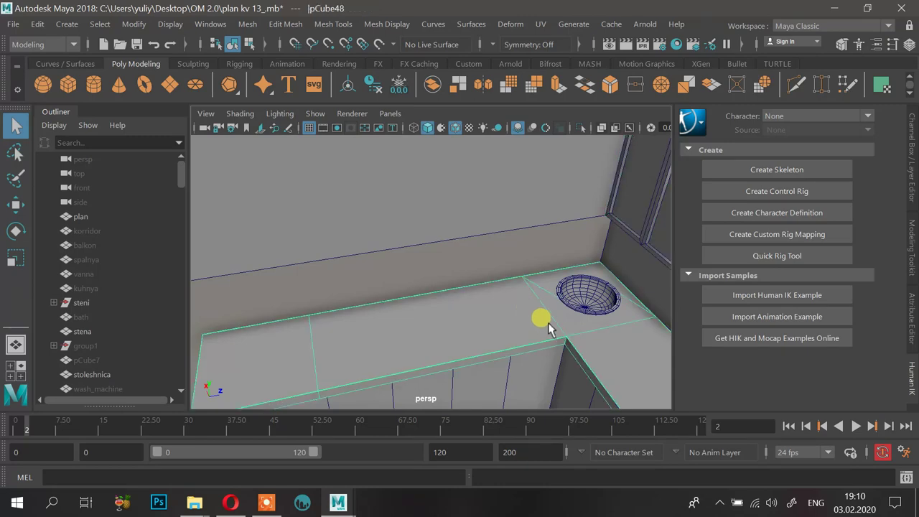
Isolate the L-shaped countertop, inspect the round sink opening in its corner, and bring back the full scene.
left_click_drag(549, 324, 584, 183, "alt")
left_click(607, 228)
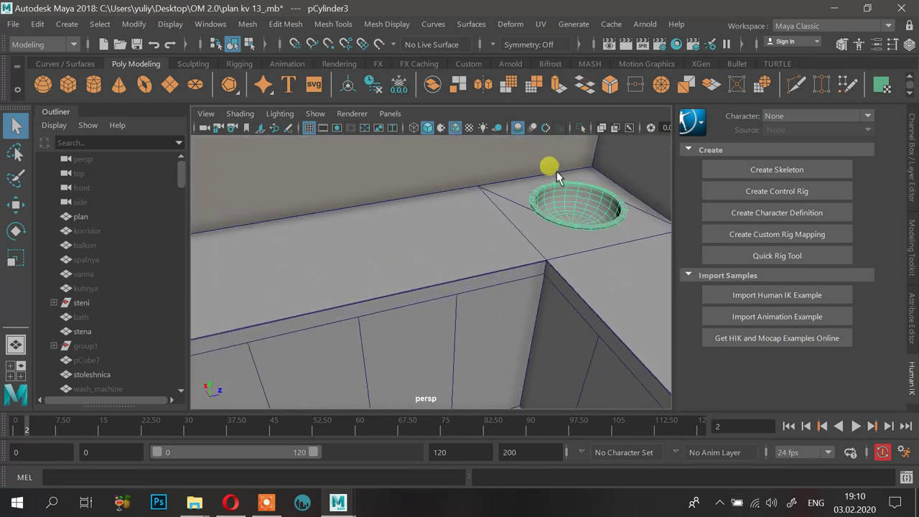
left_click(629, 240)
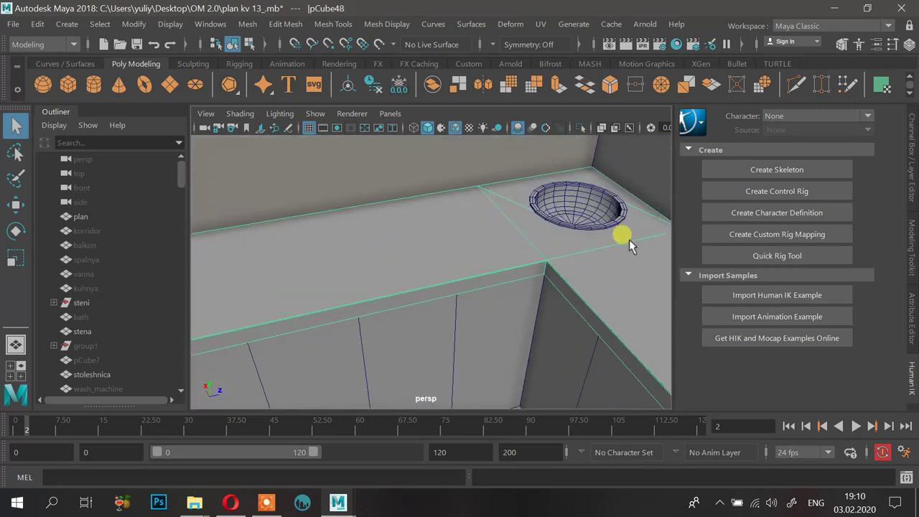
left_click(580, 128)
left_click_drag(618, 229, 527, 158, "alt")
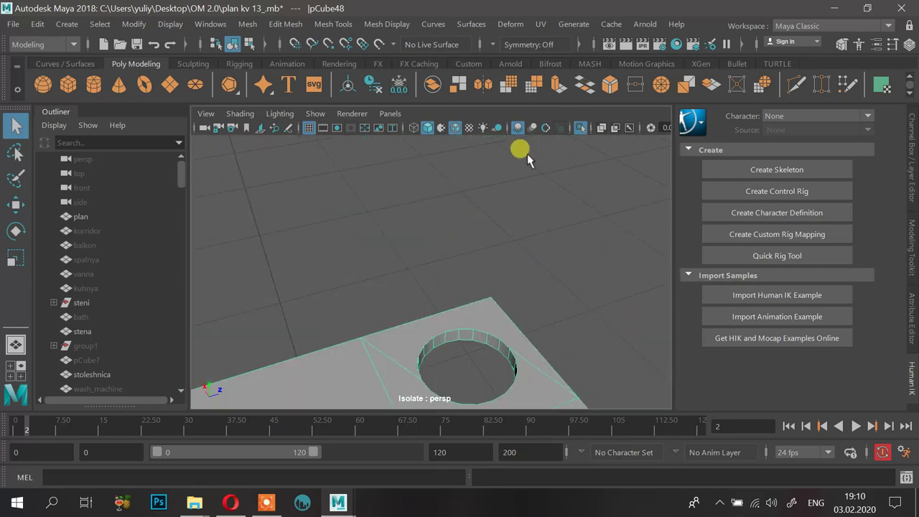
left_click(584, 128)
Select the framed wall cabinets and look through their construction history, including the polyBridgeEdge and polySplitRing operations.
left_click_drag(549, 233, 376, 289, "alt")
left_click(574, 189)
left_click_drag(574, 189, 445, 259, "alt")
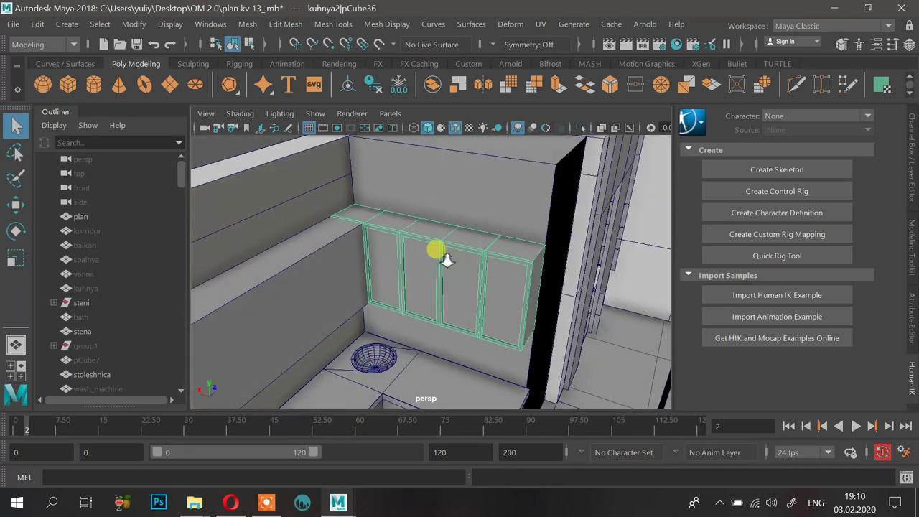
right_click_drag(444, 259, 552, 275, "alt")
left_click(906, 167)
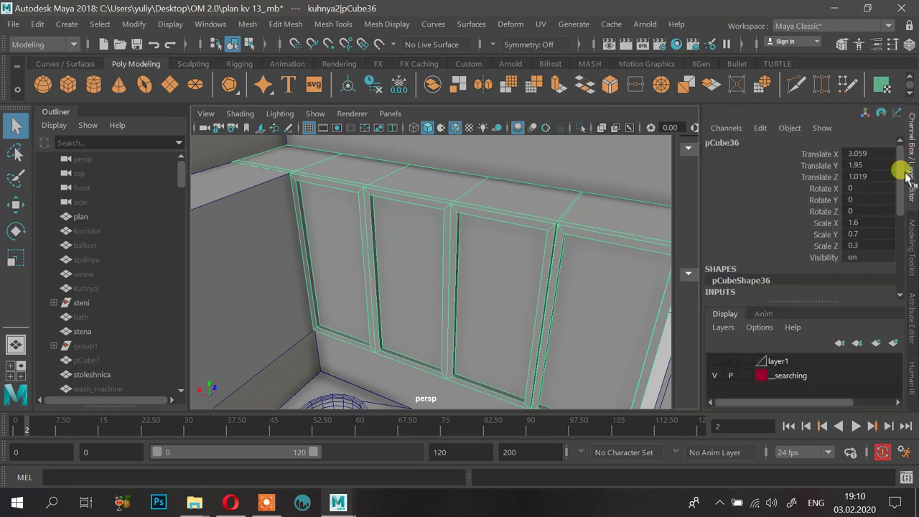
scroll(825, 269, "down", 5)
left_click(751, 284)
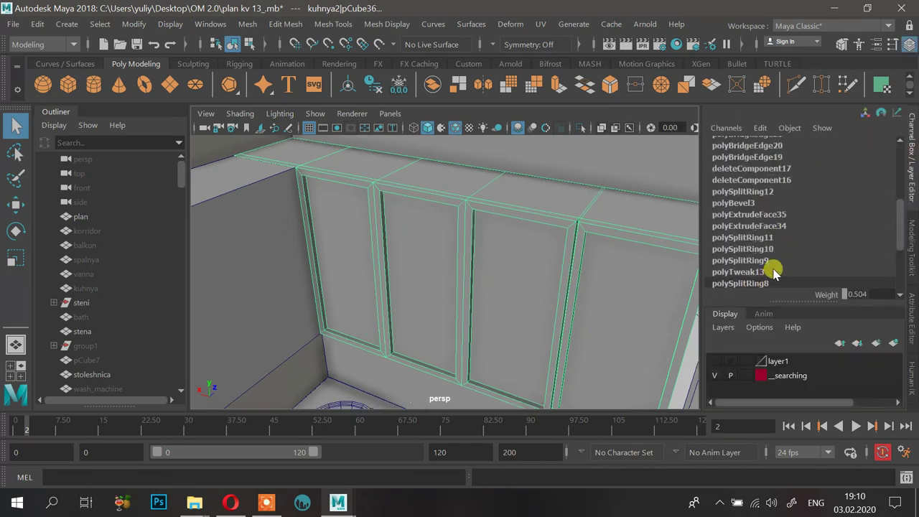
scroll(773, 270, "down", 3)
scroll(782, 259, "up", 5)
left_click(747, 228)
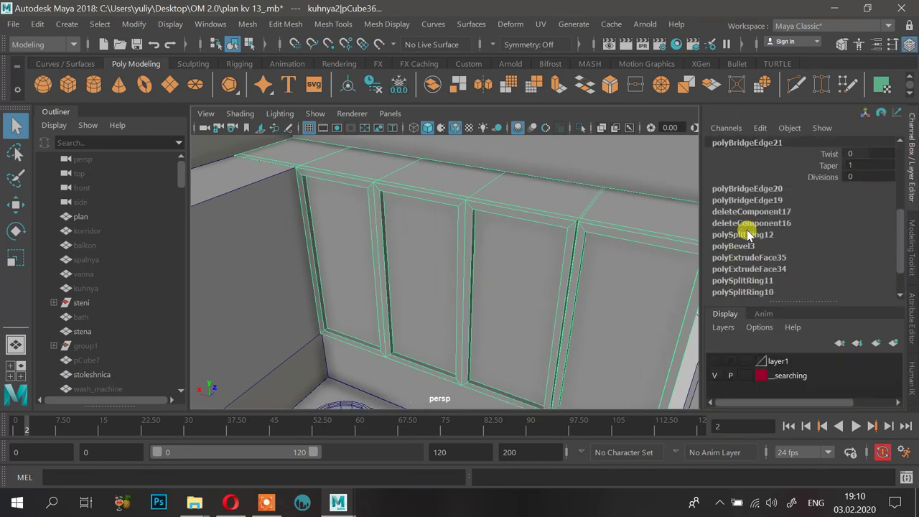
scroll(832, 177, "up", 1)
left_click(773, 218)
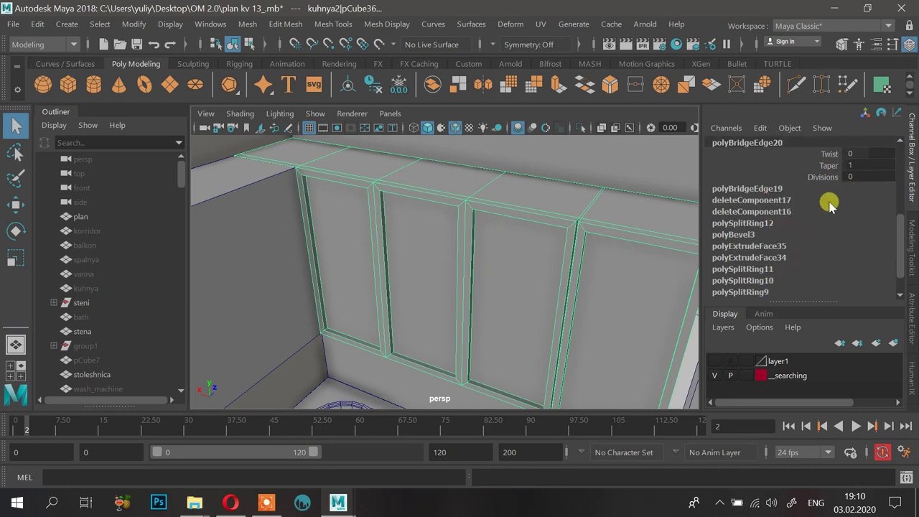
Select the countertop and examine the settings of its polyCylinder3 and polyCBoolOp1 history inputs.
left_click_drag(417, 262, 476, 311, "alt")
left_click(487, 279)
left_click_drag(488, 279, 363, 256, "alt")
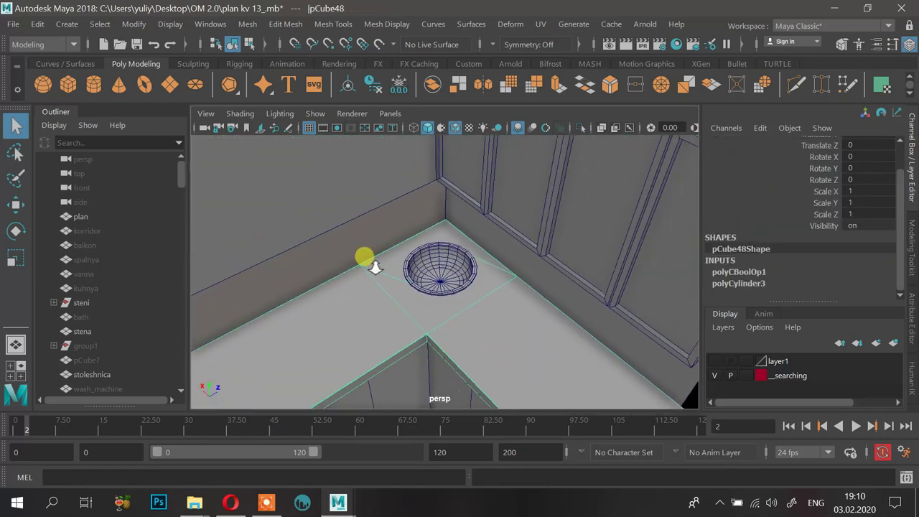
left_click(741, 286)
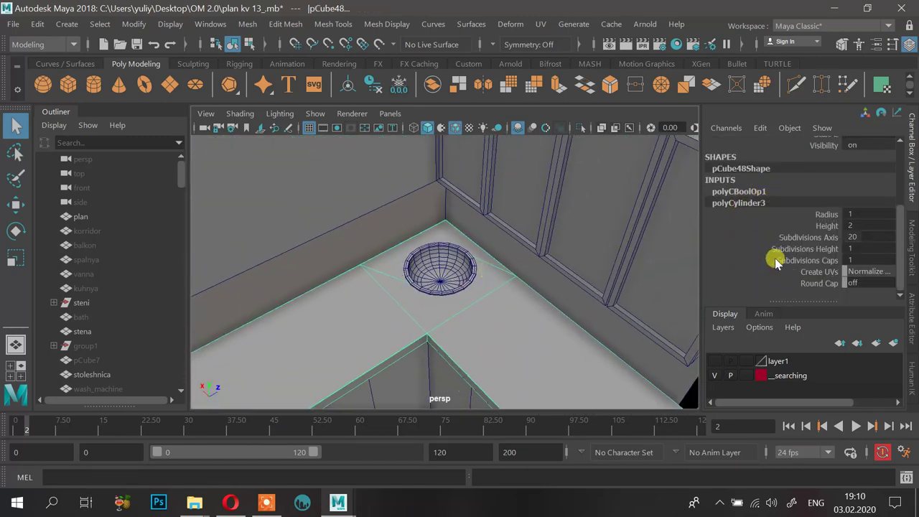
left_click(750, 190)
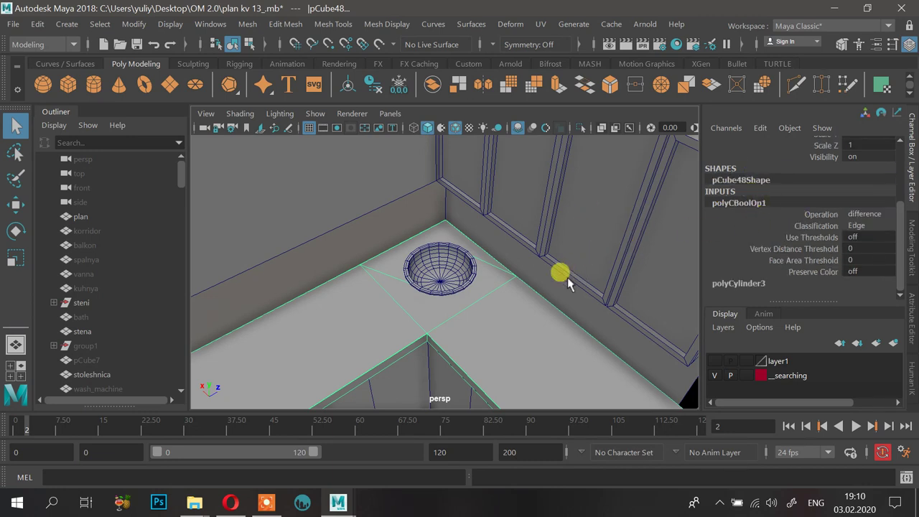
Create a polygon cube, isolate it, and flatten it into a slab with a Y scale of 0.145.
left_click_drag(427, 254, 293, 223, "alt")
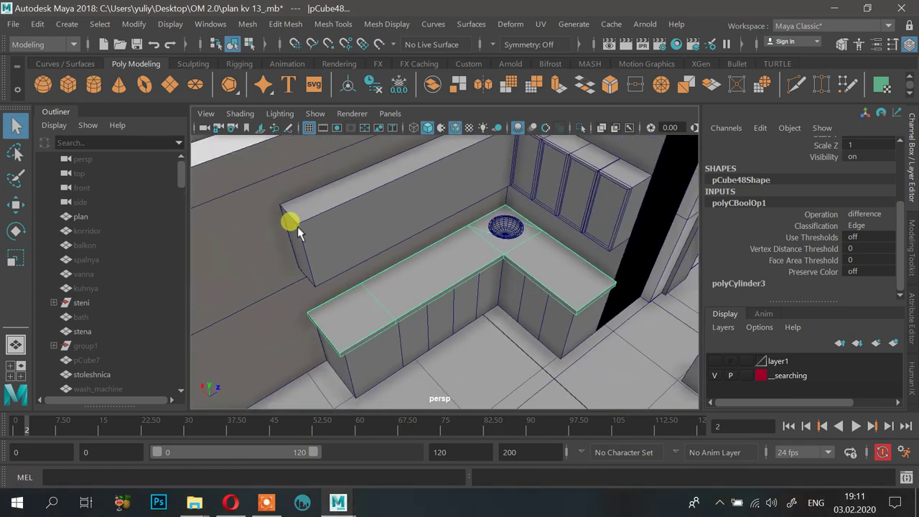
left_click(72, 84)
left_click_drag(459, 199, 483, 259, "alt")
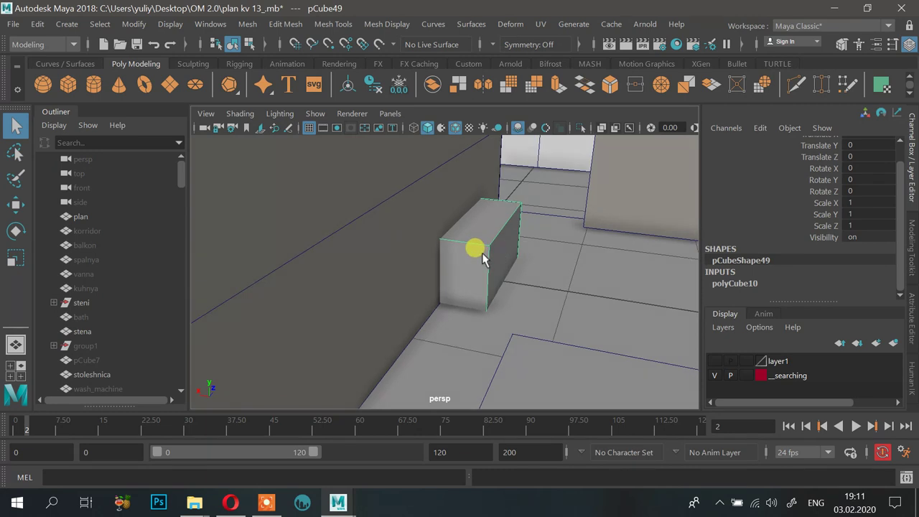
key("w")
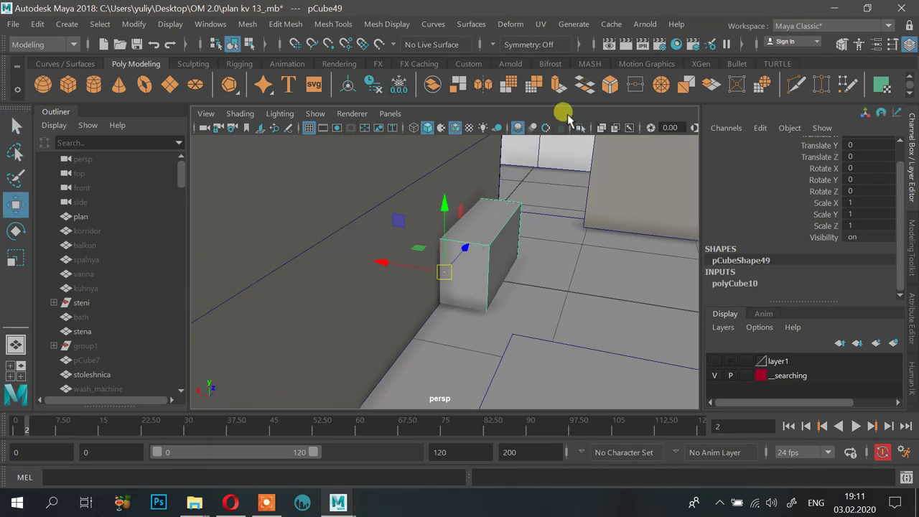
left_click(580, 128)
left_click_drag(473, 244, 445, 268, "alt")
key("r")
left_click_drag(459, 262, 416, 254, "alt")
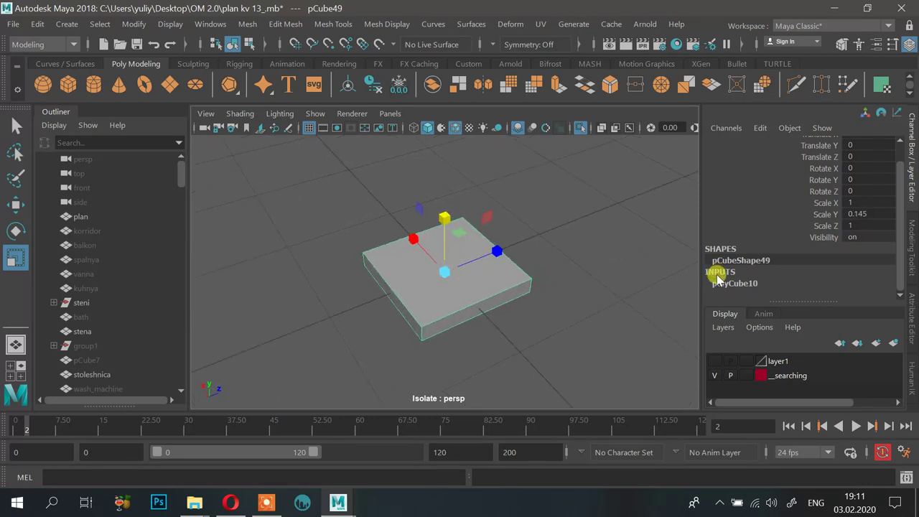
left_click(737, 283)
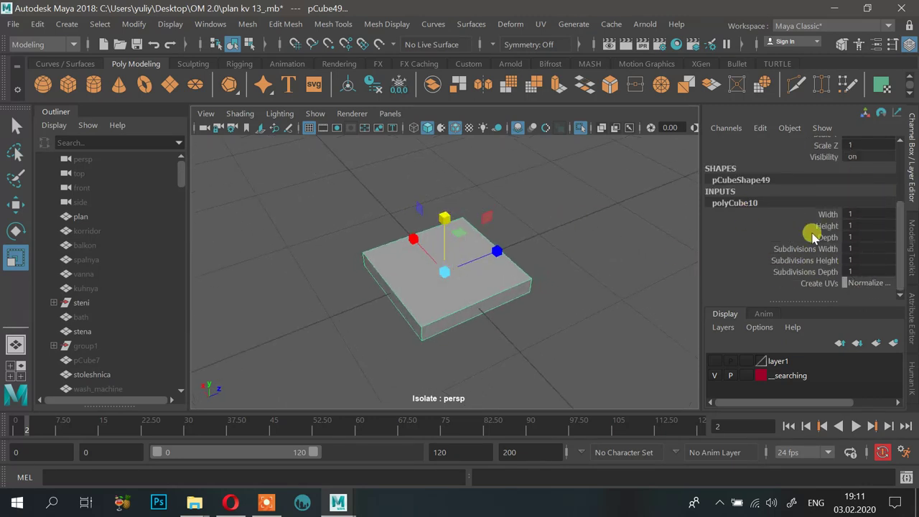
Create a polygon sphere at the slab's centre and scale it uniformly to about 0.329.
left_click_drag(595, 254, 514, 268, "alt")
key("f")
middle_click_drag(516, 274, 521, 260, "alt")
left_click_drag(531, 270, 518, 263, "alt")
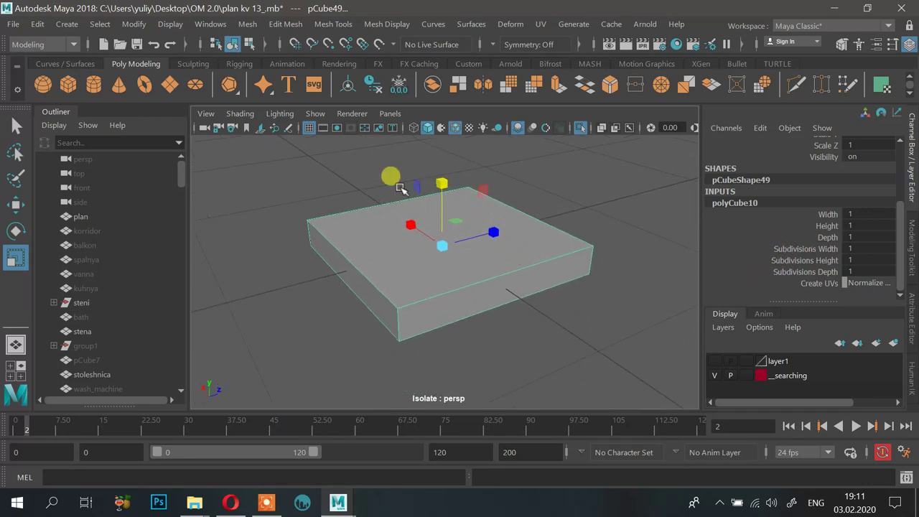
left_click(41, 84)
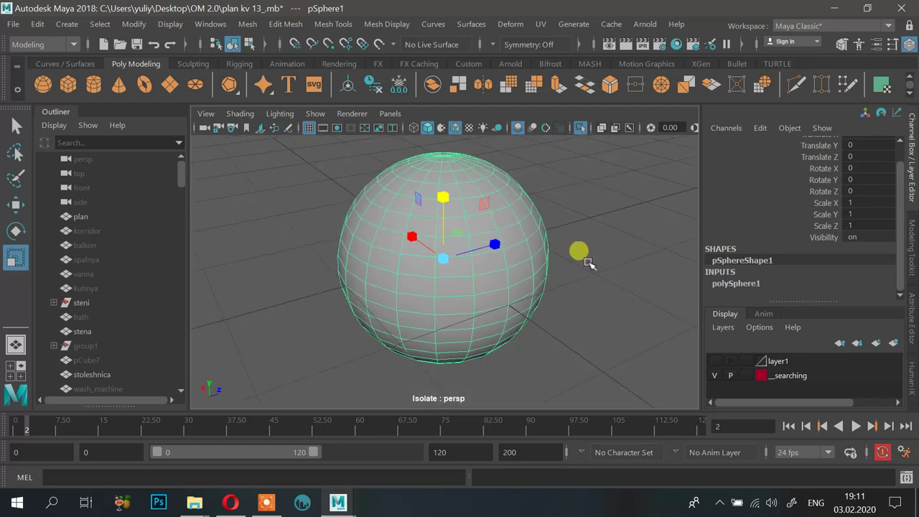
left_click_drag(506, 274, 332, 255)
right_click_drag(458, 249, 544, 338, "alt")
Apply a Boolean difference with the sphere selected first and the slab second, and inspect the geometry.
left_click_drag(617, 334, 594, 306, "alt")
left_click(619, 265, "shift")
right_click_drag(564, 290, 452, 284, "alt")
left_click_drag(431, 280, 424, 236, "alt")
right_click_drag(431, 248, 483, 277, "alt")
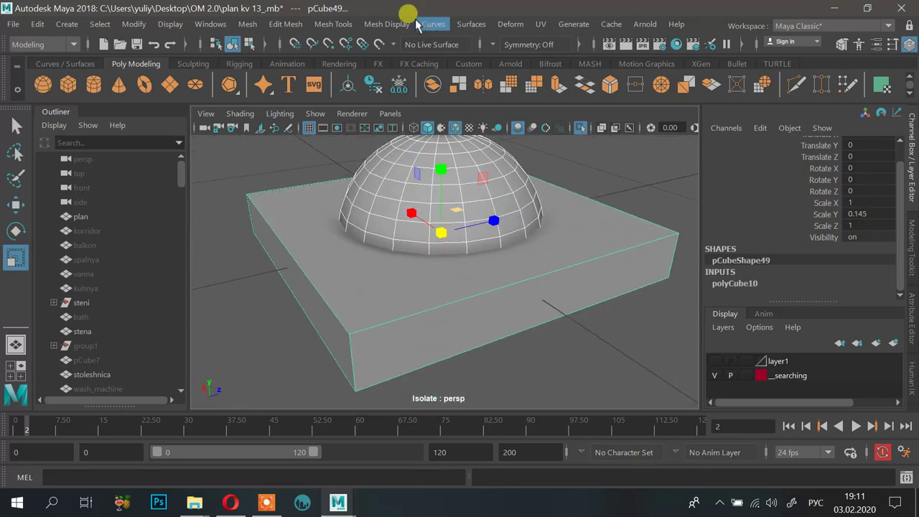
left_click(247, 24)
mouse_move(277, 58)
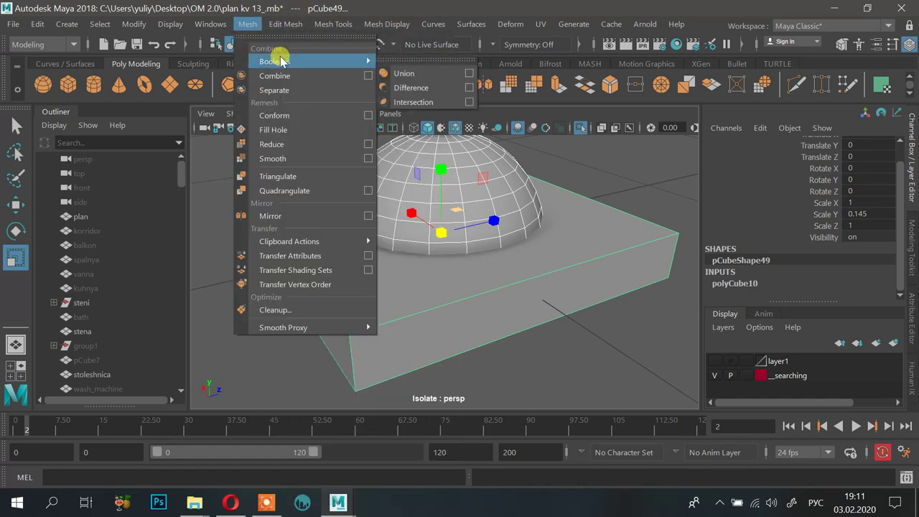
left_click(407, 70)
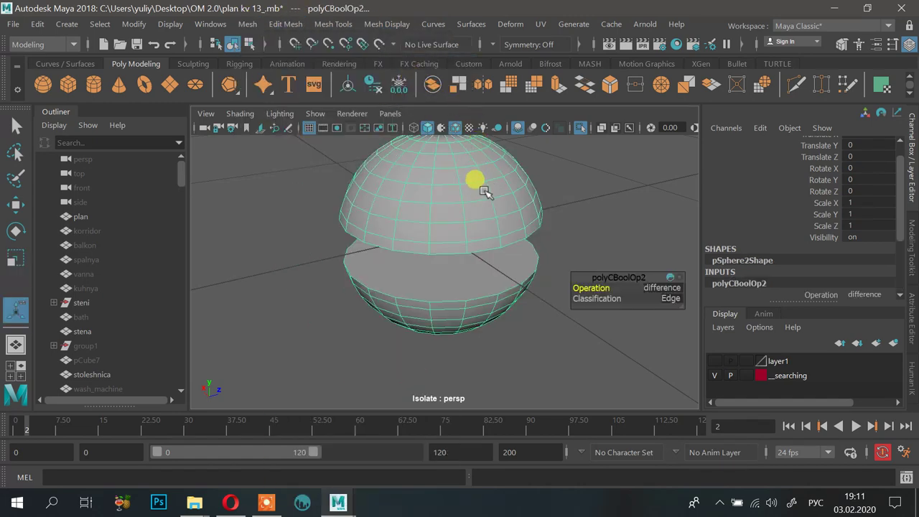
left_click_drag(476, 180, 498, 245, "alt")
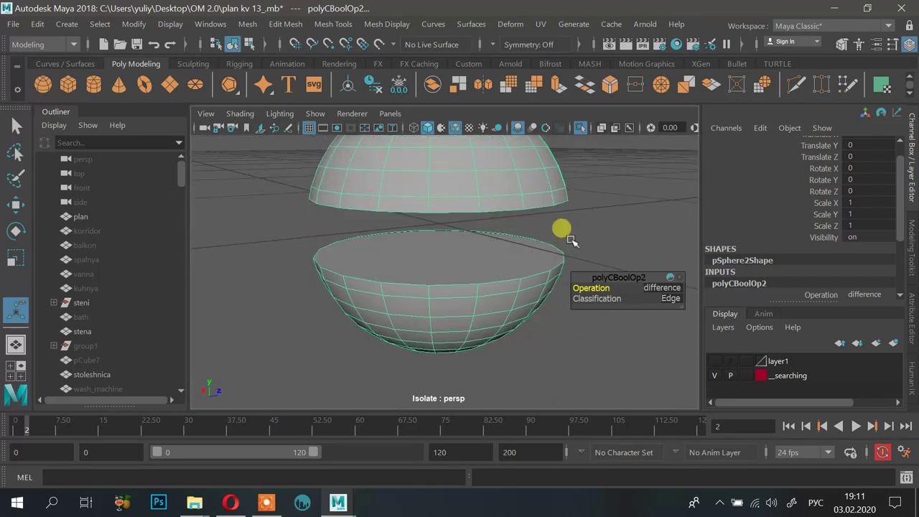
Undo the Boolean difference between the sphere and the slab.
key("ctrl+z")
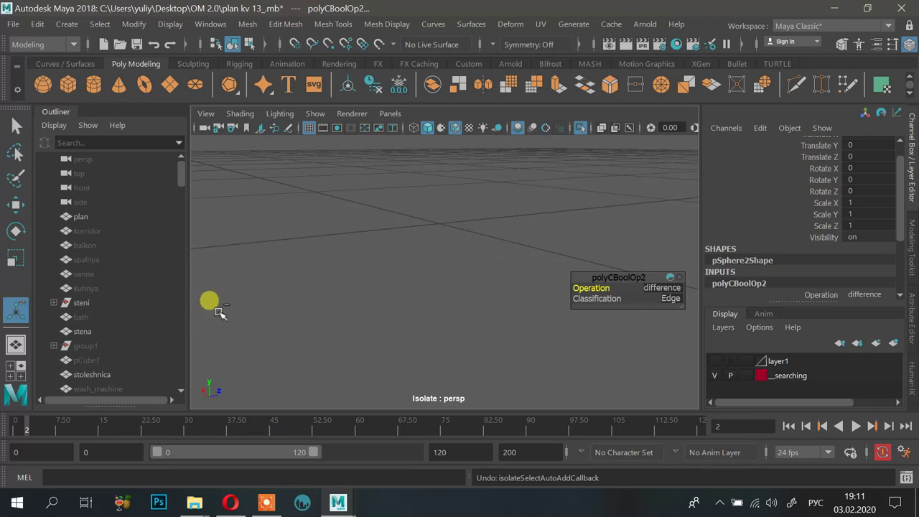
left_click(580, 128)
scroll(79, 265, "down", 10)
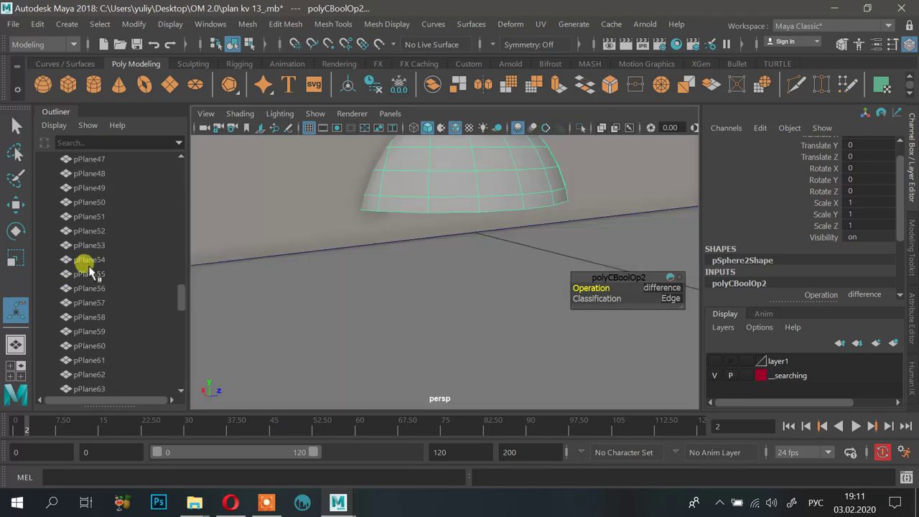
key("ctrl+z")
key("ctrl+z")
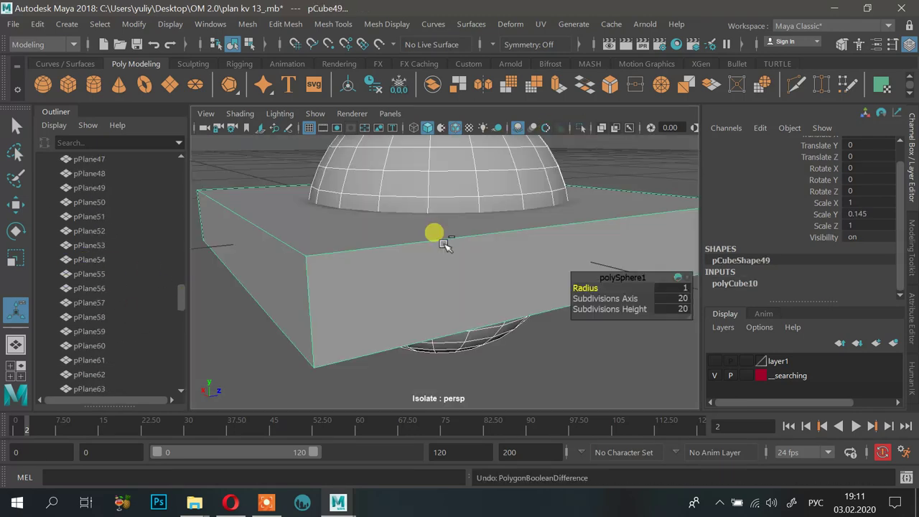
Select the slab first and the sphere second, and subtract the sphere with a Boolean difference.
left_click_drag(344, 231, 226, 318, "alt")
scroll(143, 304, "down", 10)
left_click(122, 330)
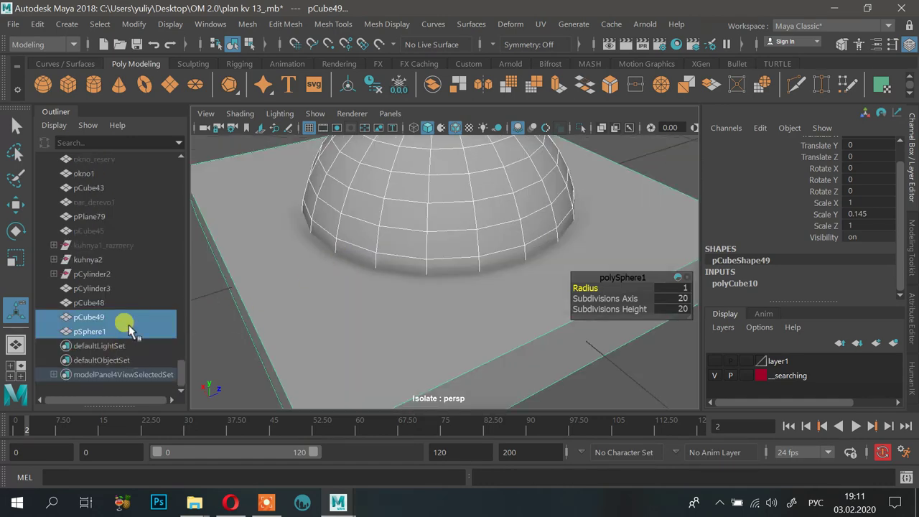
left_click(432, 305, "shift")
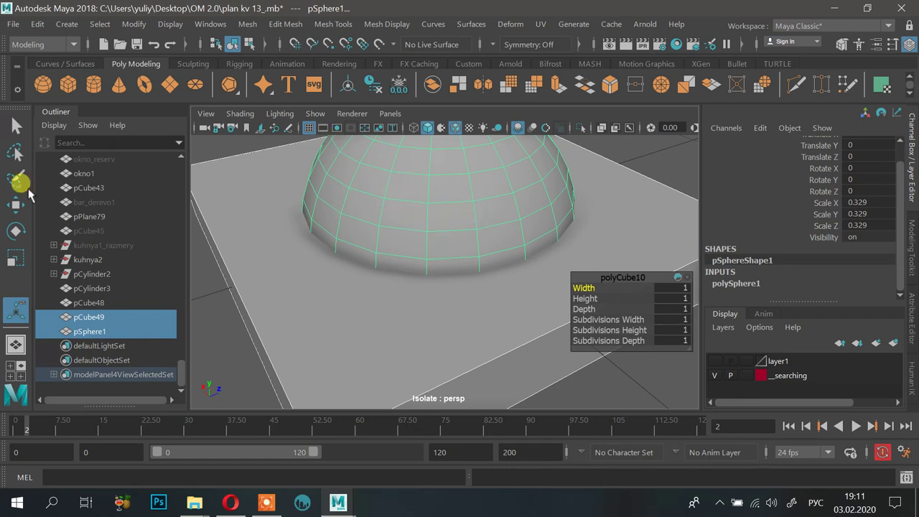
key("f")
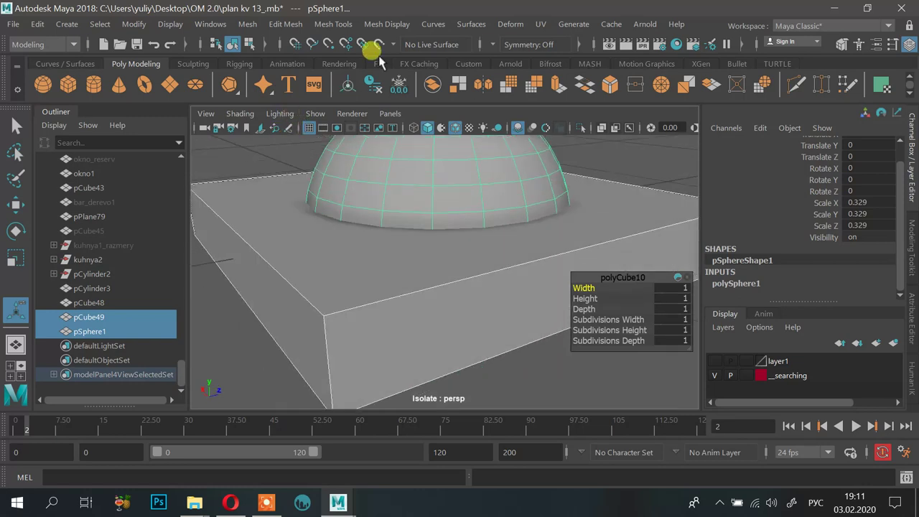
left_click(247, 24)
mouse_move(352, 68)
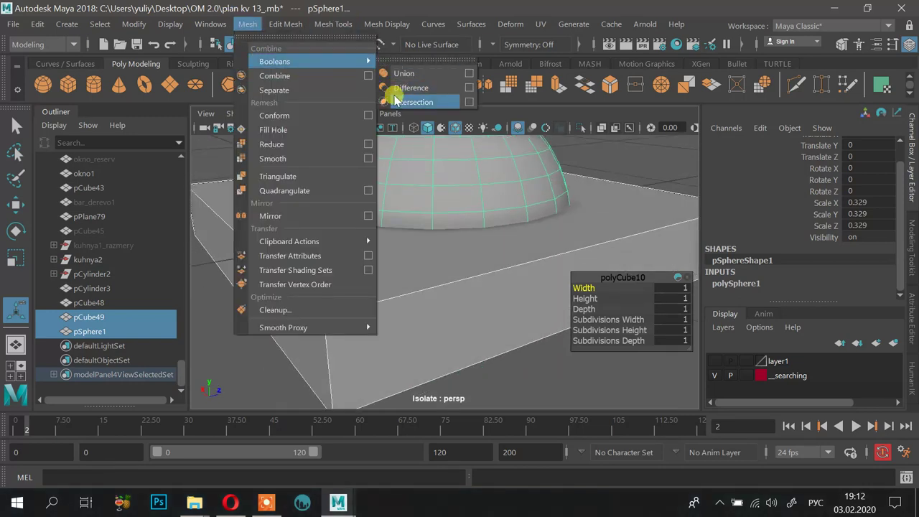
left_click(393, 88)
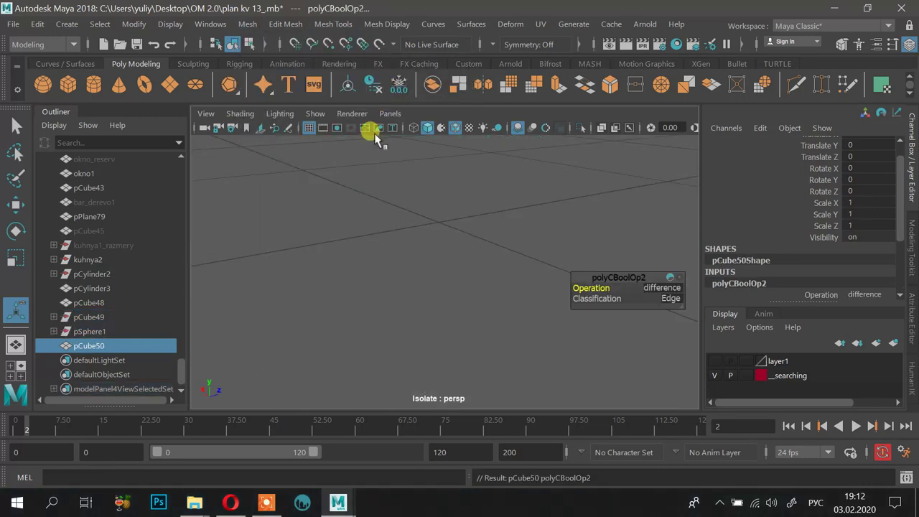
Isolate the cut slab and inspect its round hole from several angles.
left_click(583, 128)
mouse_move(514, 203)
left_mouse_down("alt")
mouse_move(524, 242)
mouse_move(393, 216)
mouse_move(443, 186)
mouse_move(500, 188)
mouse_move(474, 173)
mouse_move(505, 193)
mouse_move(543, 158)
mouse_move(452, 148)
mouse_move(451, 208)
mouse_move(518, 175)
mouse_move(502, 201)
left_mouse_up("alt")
right_click_drag(502, 200, 424, 234, "alt")
middle_click_drag(424, 234, 525, 222, "alt")
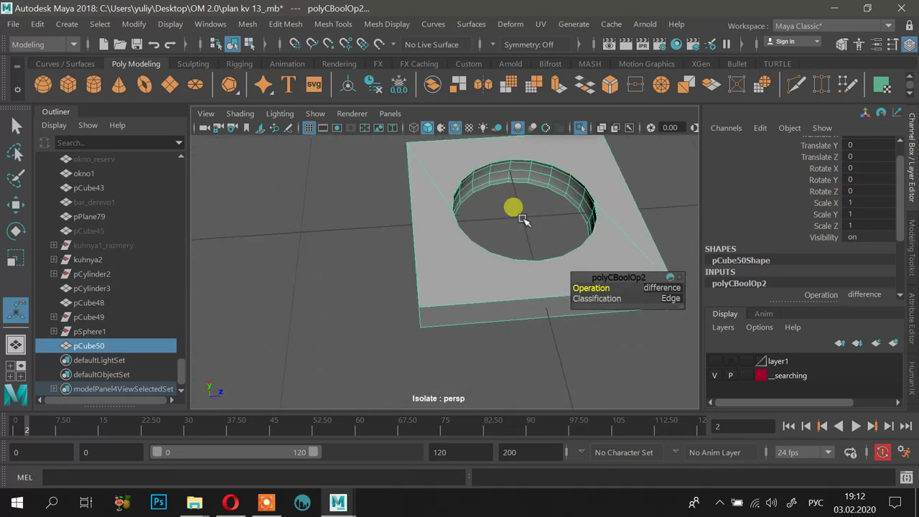
left_click_drag(525, 222, 525, 244, "alt")
middle_click_drag(459, 257, 417, 266, "alt")
left_click_drag(417, 267, 443, 234, "alt")
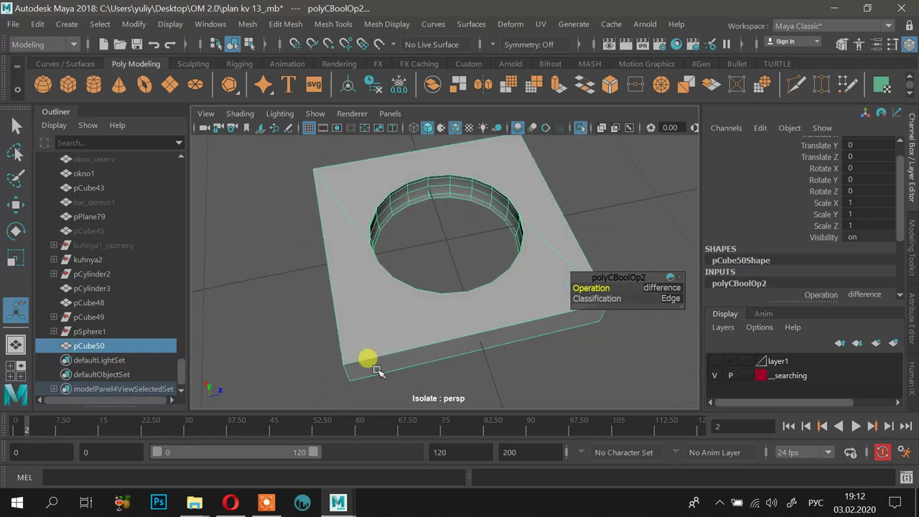
Switch to the Opera browser and find the video "Questions: How to make round hole in cube" on the open YouTube channel.
left_click(230, 501)
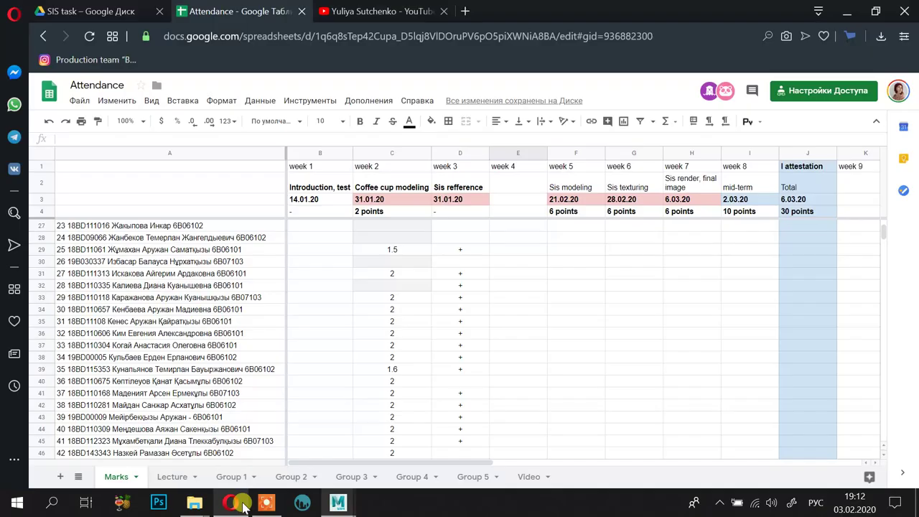
left_click(355, 12)
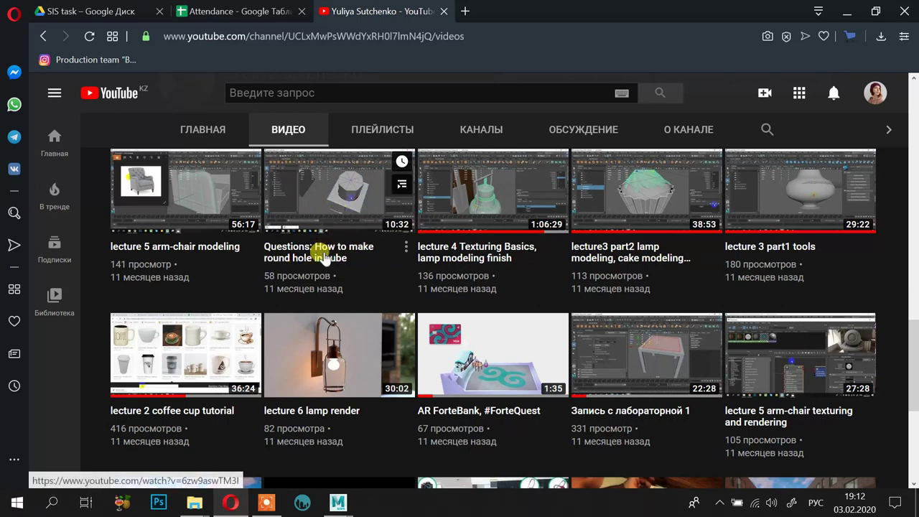
scroll(325, 224, "up", 1)
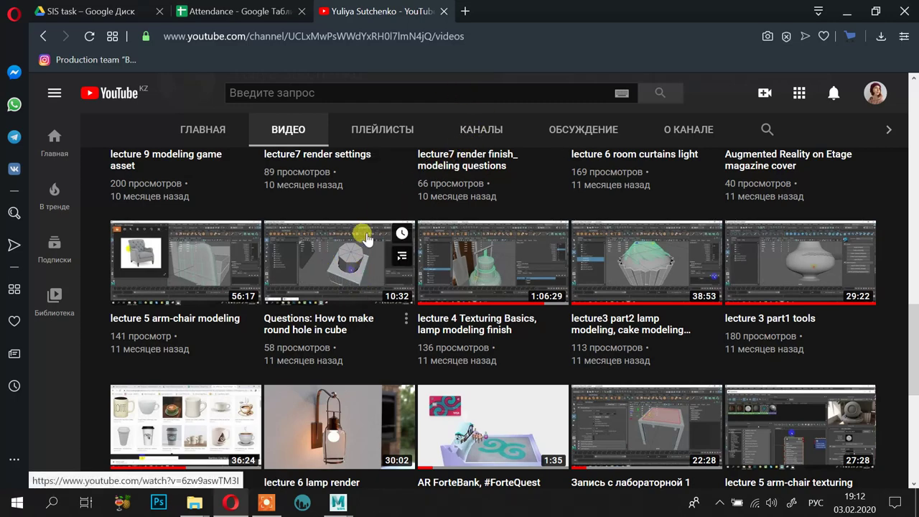
Switch back to Maya and turn off the isolation of the cut slab to show the whole apartment scene.
left_click(847, 11)
left_click_drag(536, 250, 483, 231, "alt")
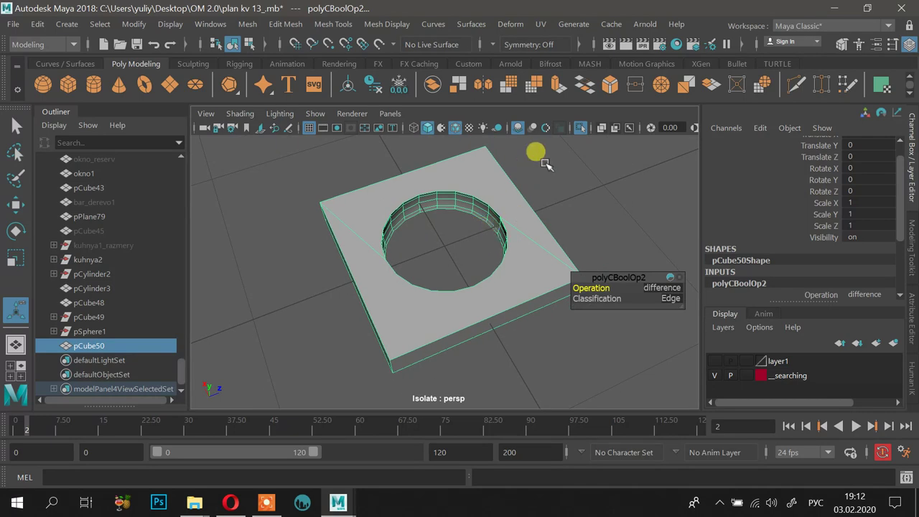
left_click(580, 127)
left_click_drag(556, 210, 463, 241, "alt")
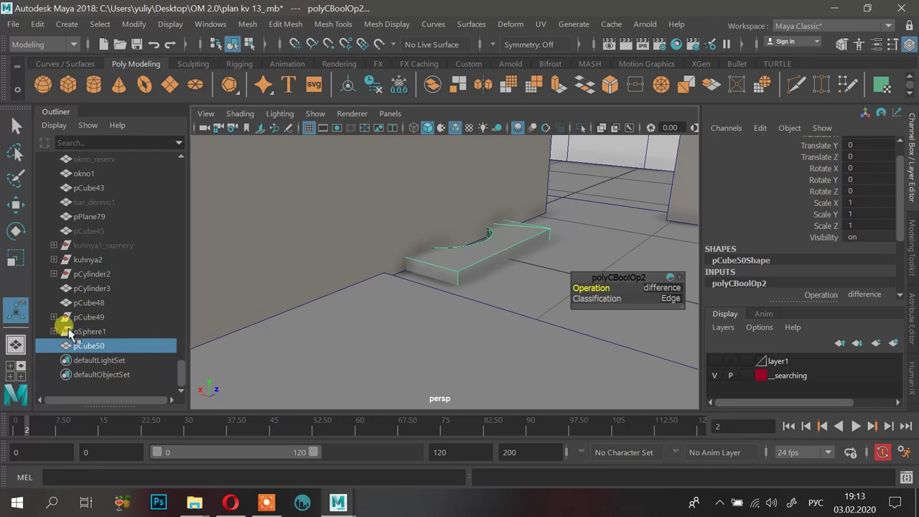
Delete the construction history of the cut slab pCube50, and delete the slab itself.
left_click(100, 331)
left_click(103, 344)
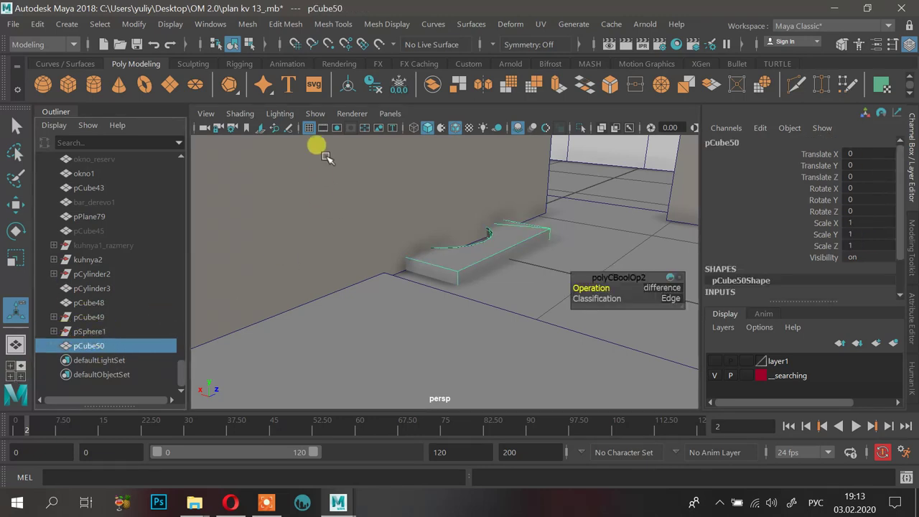
left_click(370, 86)
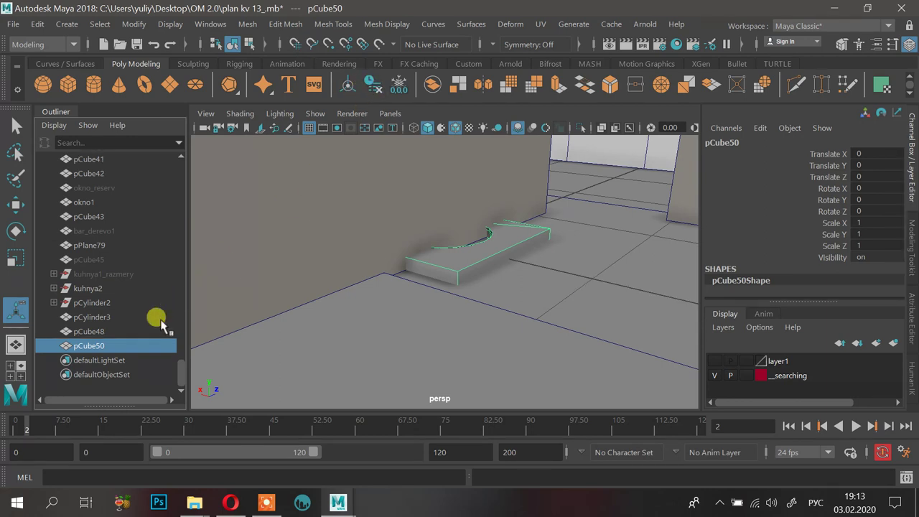
left_click(139, 328)
left_click(490, 257)
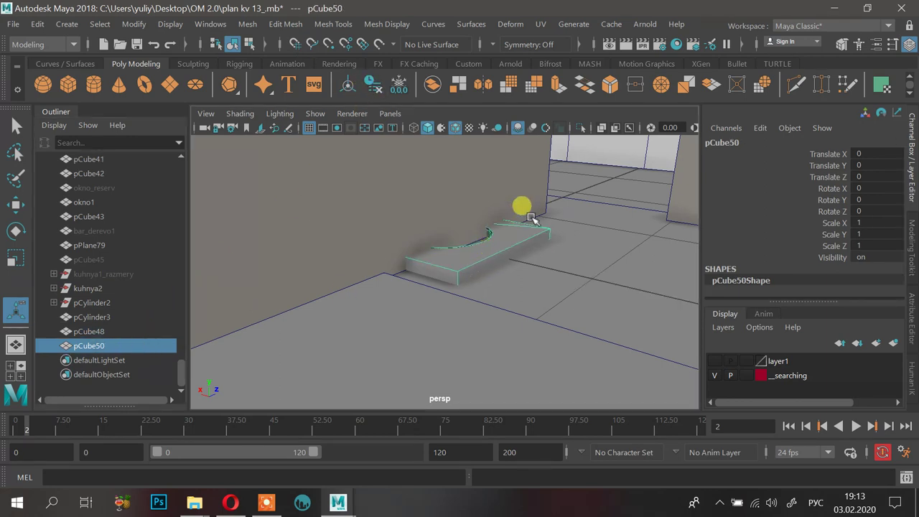
left_click_drag(531, 218, 463, 254, "alt")
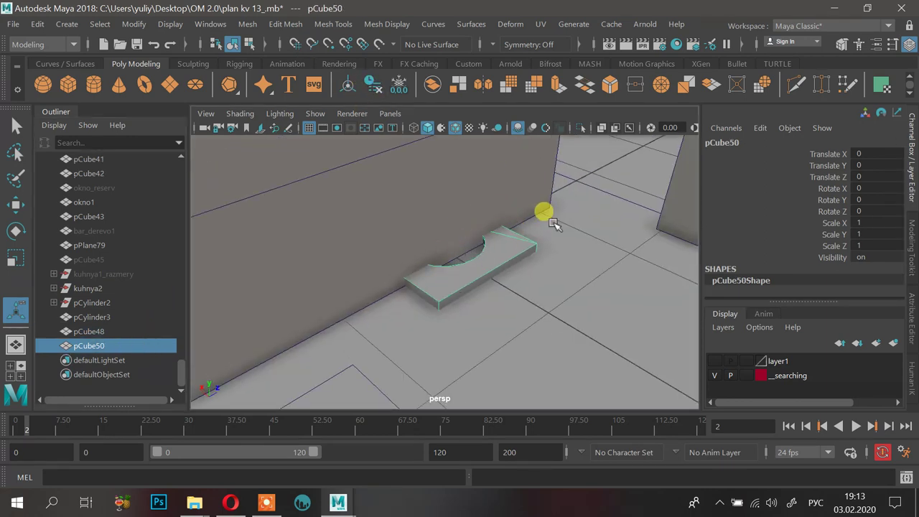
key("Delete")
Create a new polygon cube with the default dimensions at the scene origin.
scroll(553, 213, "down", 3)
left_click_drag(553, 213, 492, 291, "alt")
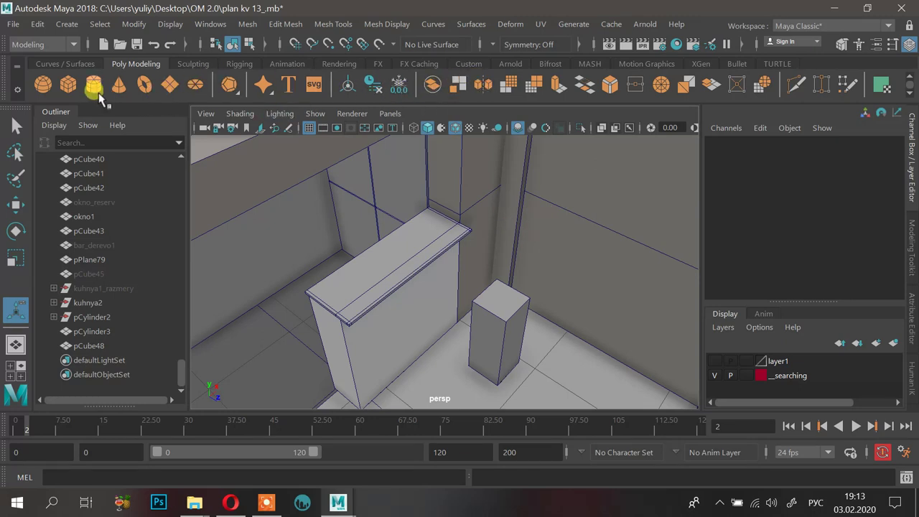
left_click(68, 85)
key("f")
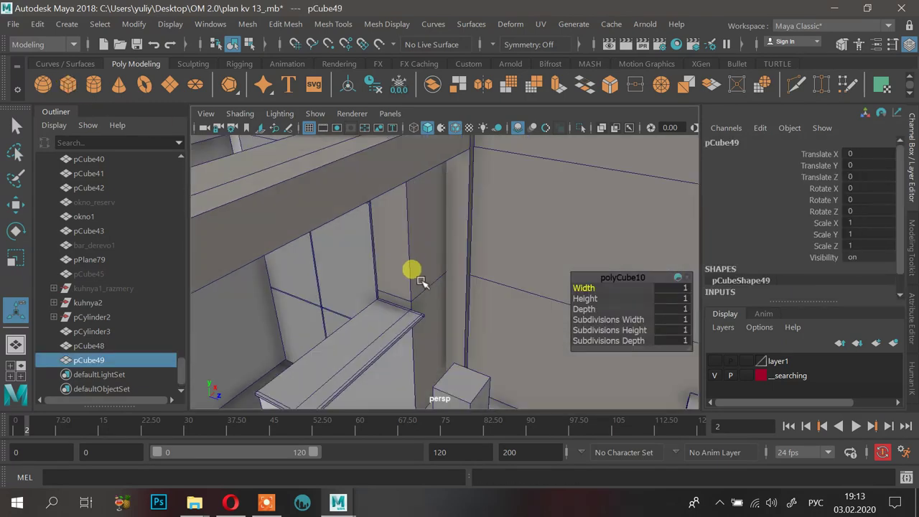
scroll(424, 282, "down", 5)
left_click_drag(409, 293, 361, 236, "alt")
middle_click_drag(361, 236, 357, 215, "alt")
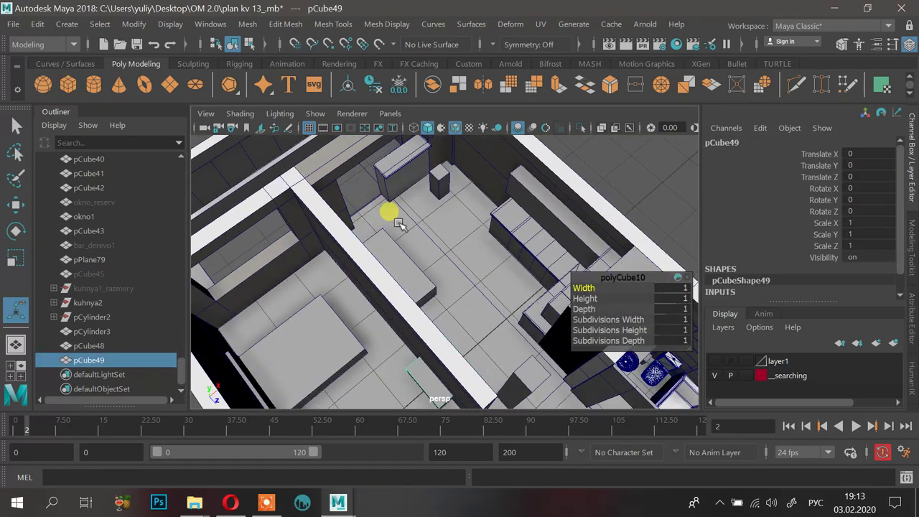
scroll(402, 228, "down", 8)
scroll(452, 273, "up", 5)
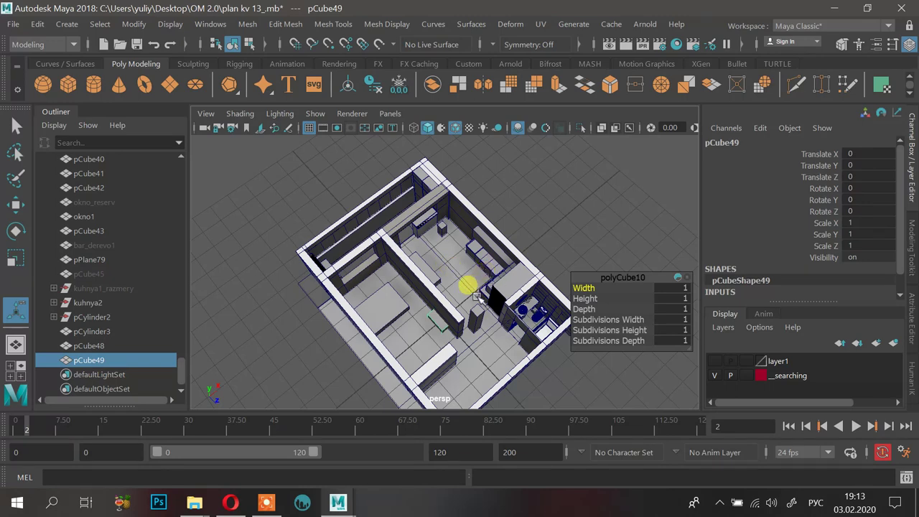
Move the new cube along X to about 10.07, onto the free grid area outside the apartment.
key("w")
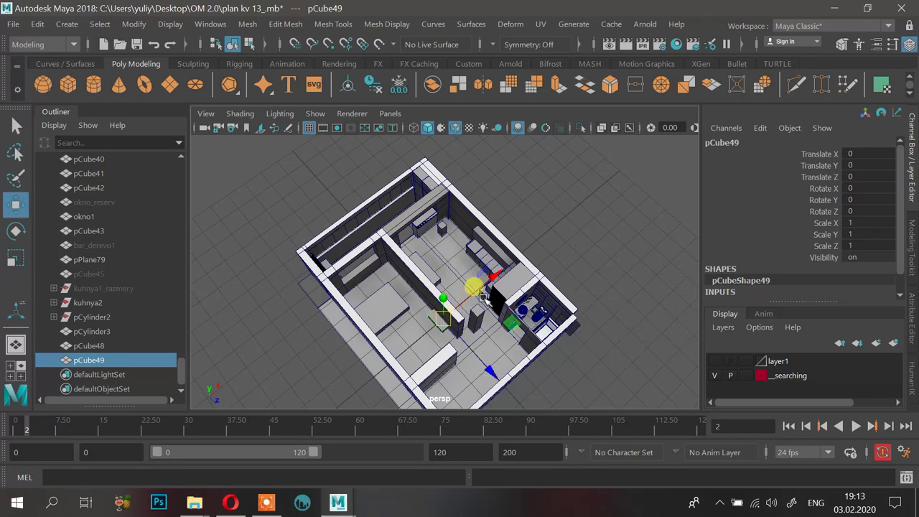
left_click_drag(492, 278, 644, 161)
middle_click_drag(494, 212, 435, 252, "alt")
scroll(514, 220, "up", 3)
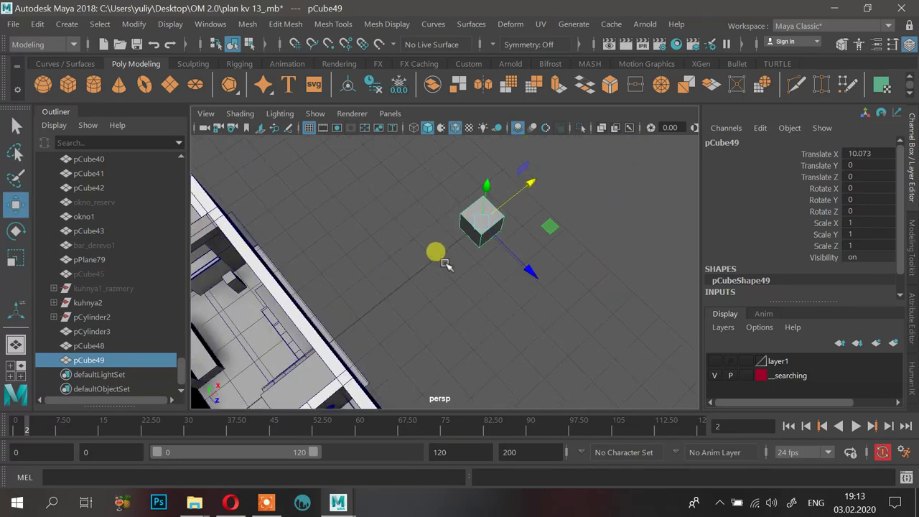
key("f")
mouse_move(469, 201)
left_mouse_down("alt")
mouse_move(466, 170)
mouse_move(477, 189)
left_mouse_up("alt")
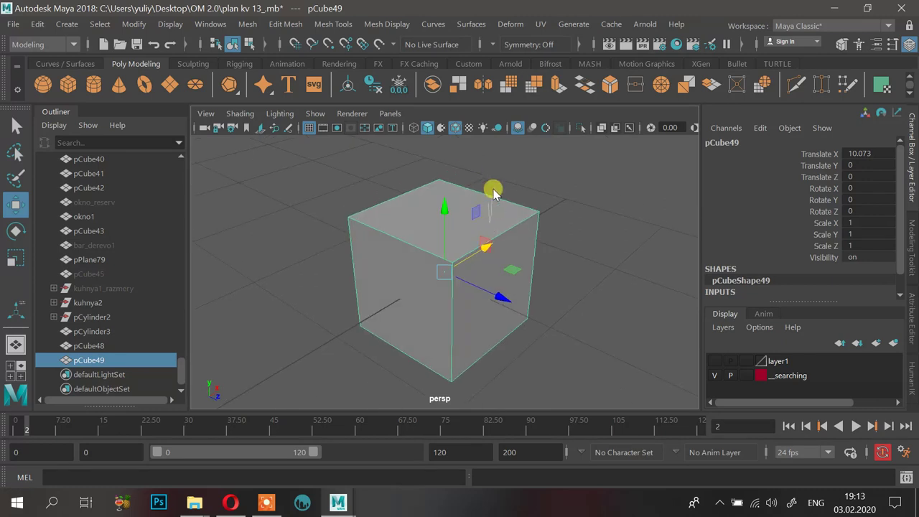
Extrude the cube's side face that points along Z outward by about 0.94.
right_click_drag(493, 165, 559, 166)
left_click(508, 266)
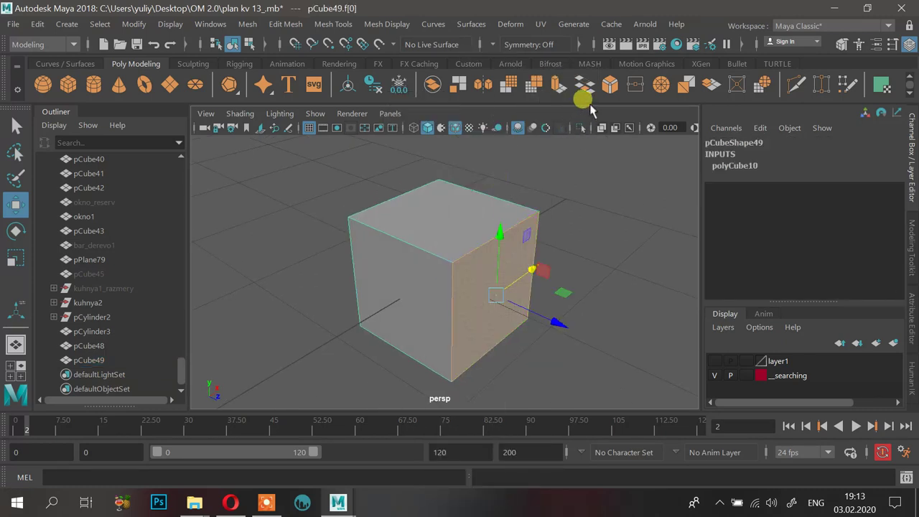
left_click(562, 85)
left_click_drag(538, 303, 694, 340)
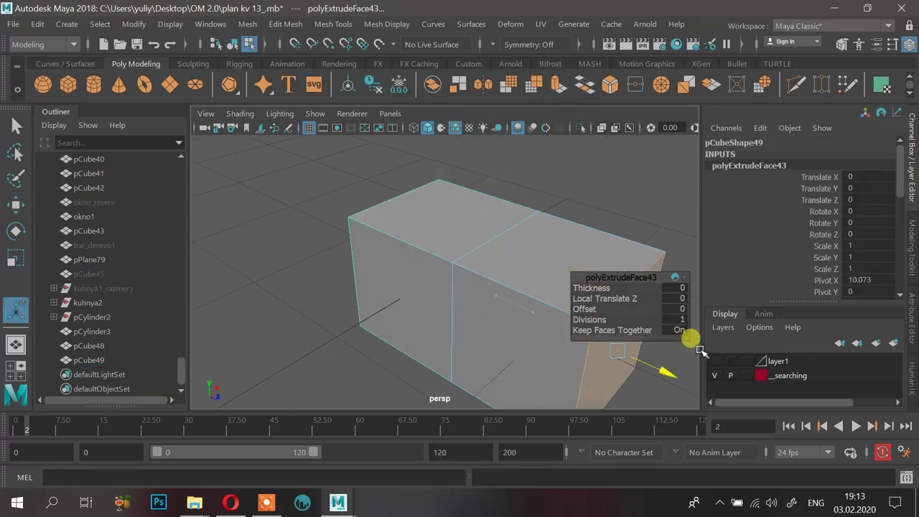
right_click_drag(482, 263, 347, 240, "alt")
middle_click_drag(378, 228, 337, 148, "alt")
left_click_drag(342, 177, 388, 203, "alt")
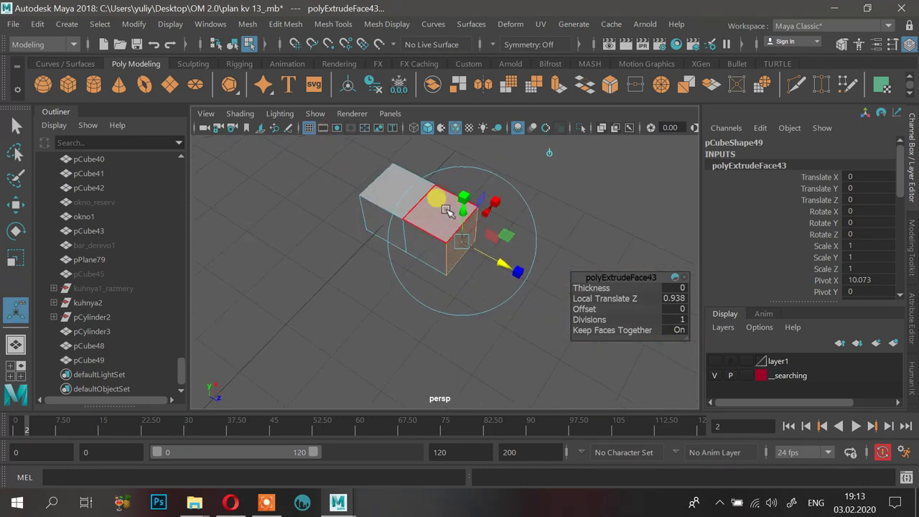
Rotate the extruded end face sideways to start a bend, and extrude it again by about 1.9.
key("e")
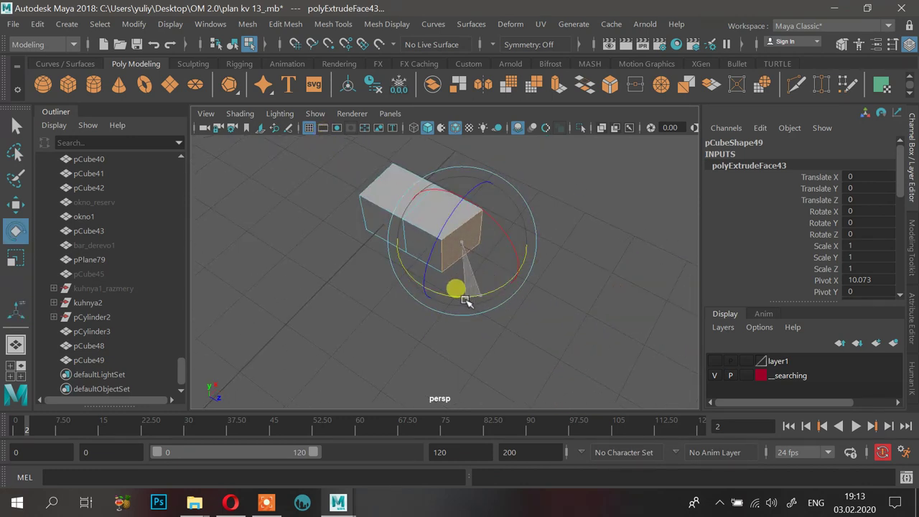
left_click_drag(465, 301, 445, 261)
key("w")
left_click(555, 88)
left_click_drag(376, 205, 607, 269, "alt")
middle_click_drag(580, 247, 476, 173, "alt")
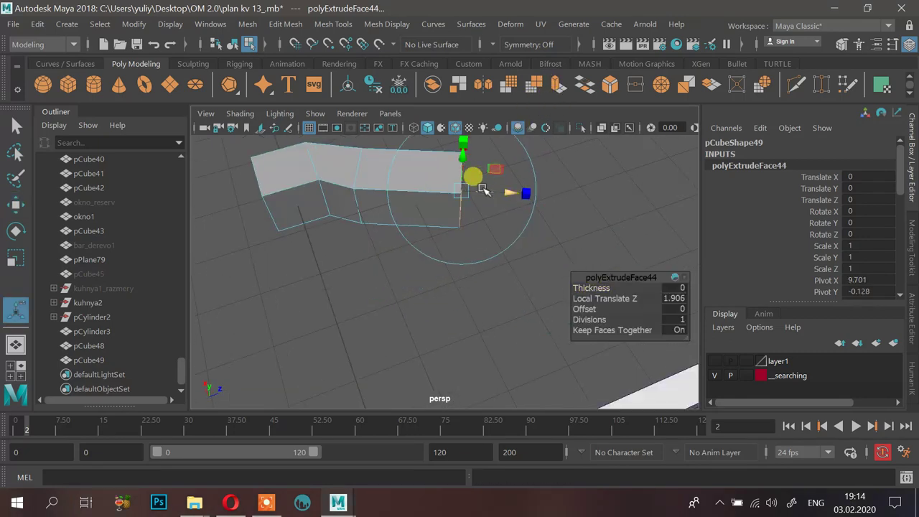
Rotate and shift the end face of the second extrusion to continue the bend, and return to object mode.
left_click_drag(483, 189, 423, 180, "alt")
left_click_drag(484, 173, 452, 195)
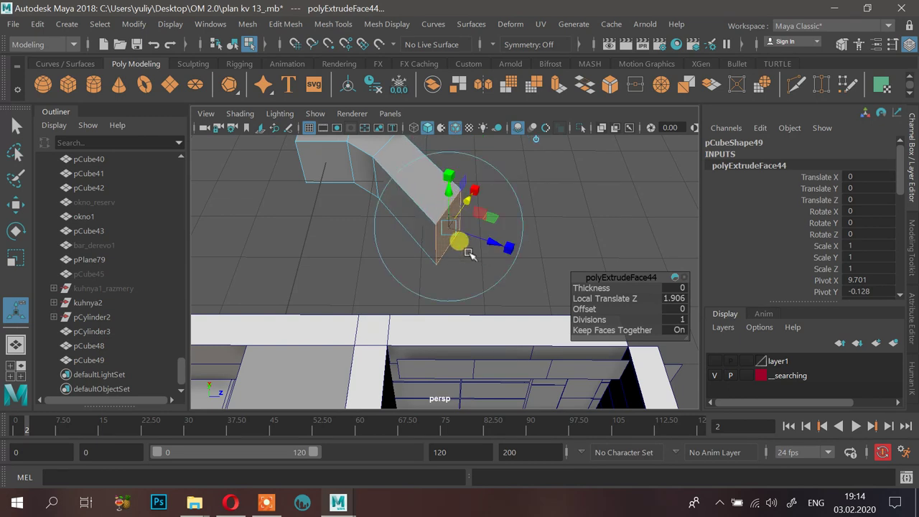
key("e")
key("w")
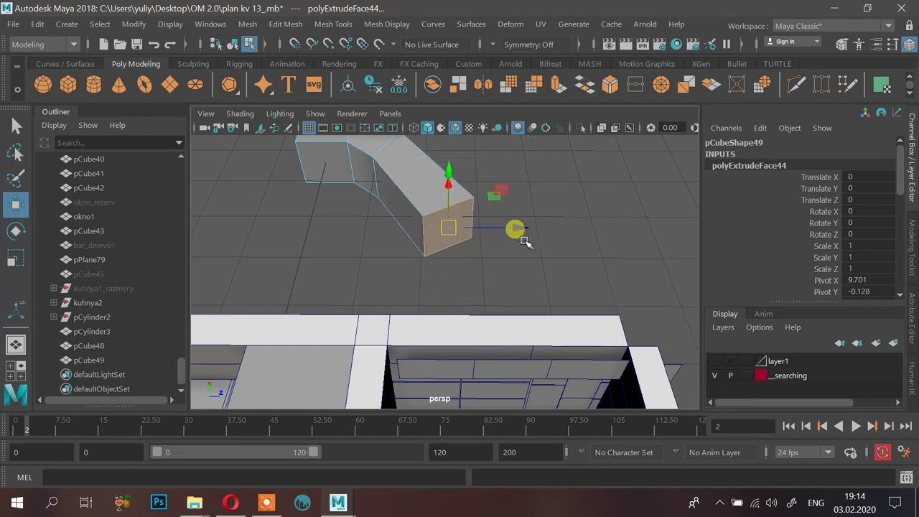
left_click_drag(526, 242, 413, 250)
right_click_drag(412, 250, 502, 72)
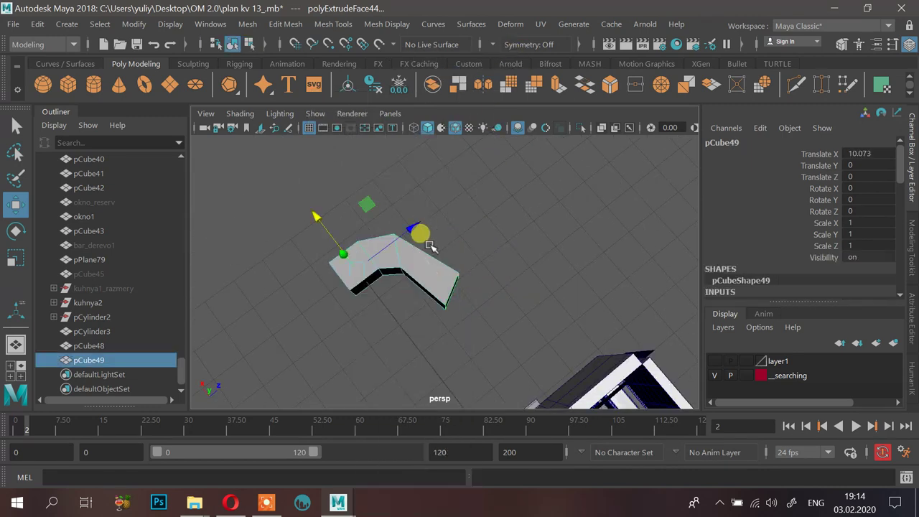
Insert an edge loop across the long end segment of the bent shape and move it outward to round the bend.
right_click_drag(433, 269, 349, 181, "shift")
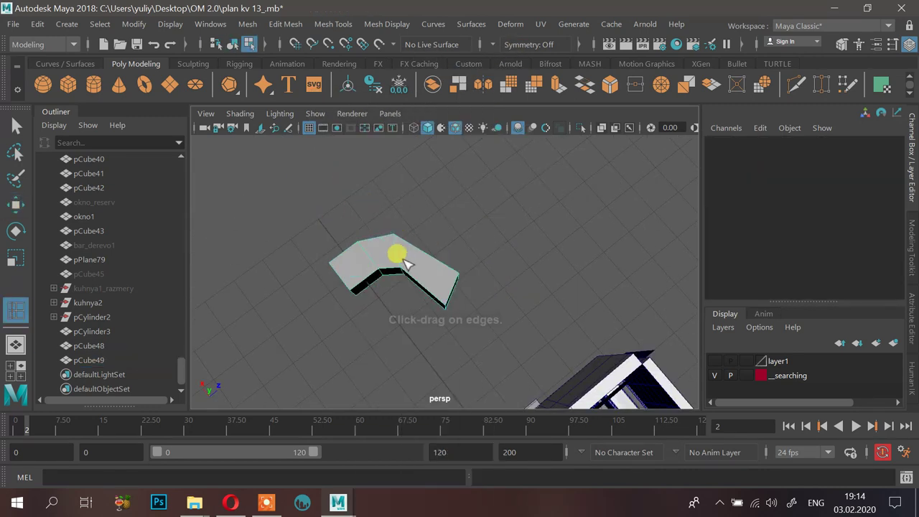
left_click(434, 264)
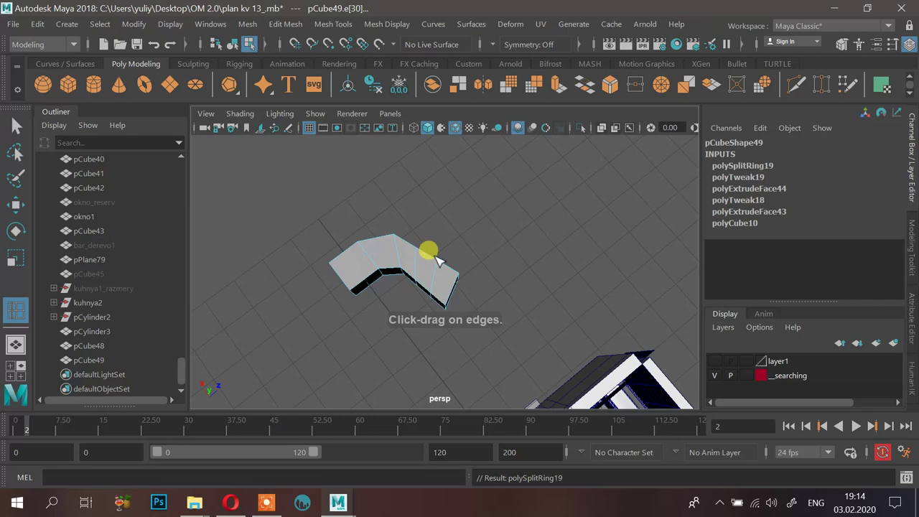
key("w")
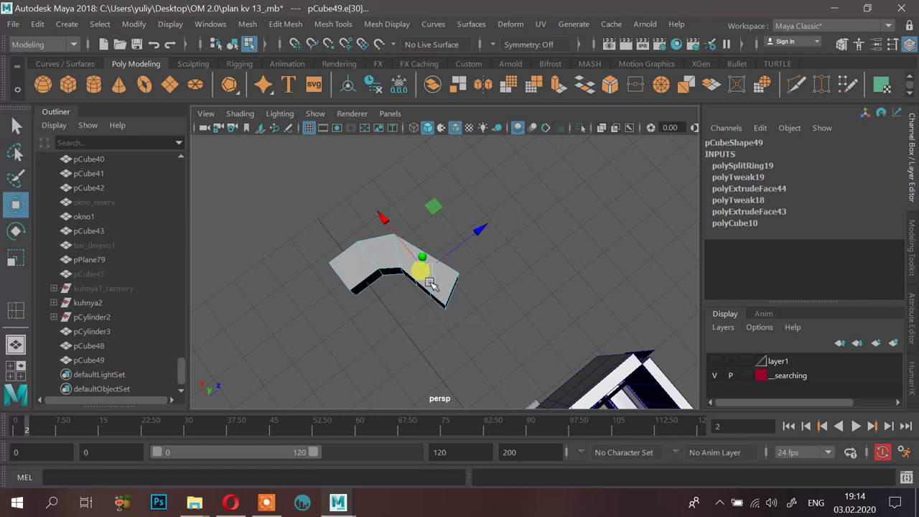
left_click_drag(439, 281, 534, 269, "alt")
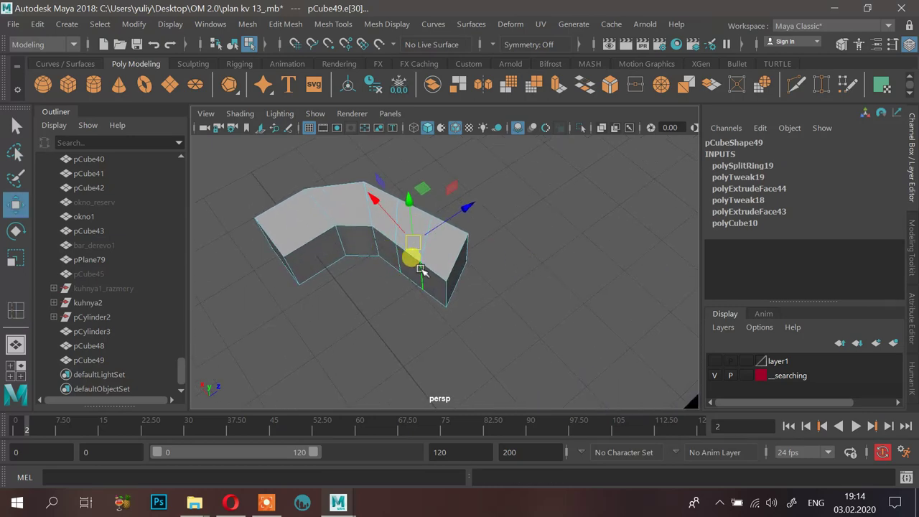
left_click_drag(480, 221, 467, 242, "alt")
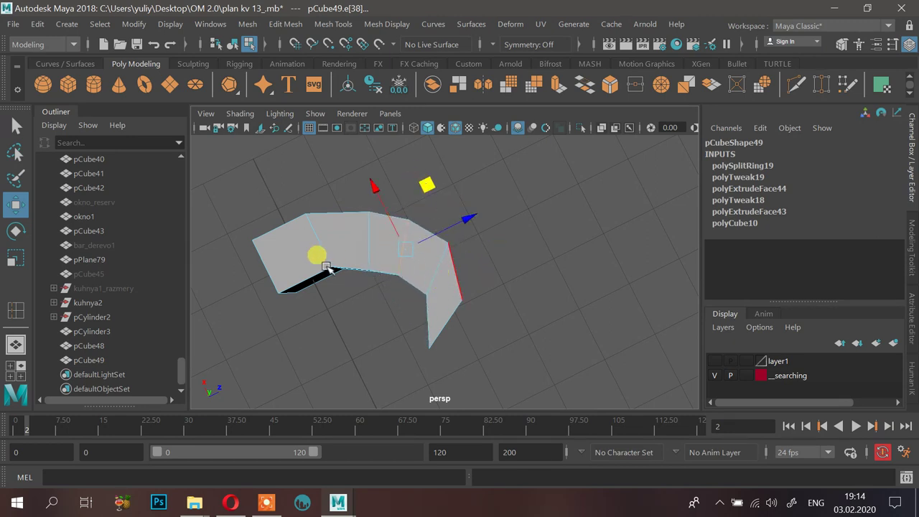
Adjust the edge position on the bent shape to refine its curve, and return to object mode with nothing selected.
left_click_drag(327, 267, 454, 222, "alt")
left_click(471, 212)
left_click_drag(510, 155, 502, 148)
left_click_drag(495, 229, 383, 253, "alt")
right_click_drag(386, 96, 471, 55)
left_click(521, 225)
Examine the finished curved shape beside the apartment from several angles and distances.
right_click_drag(502, 224, 347, 220, "alt")
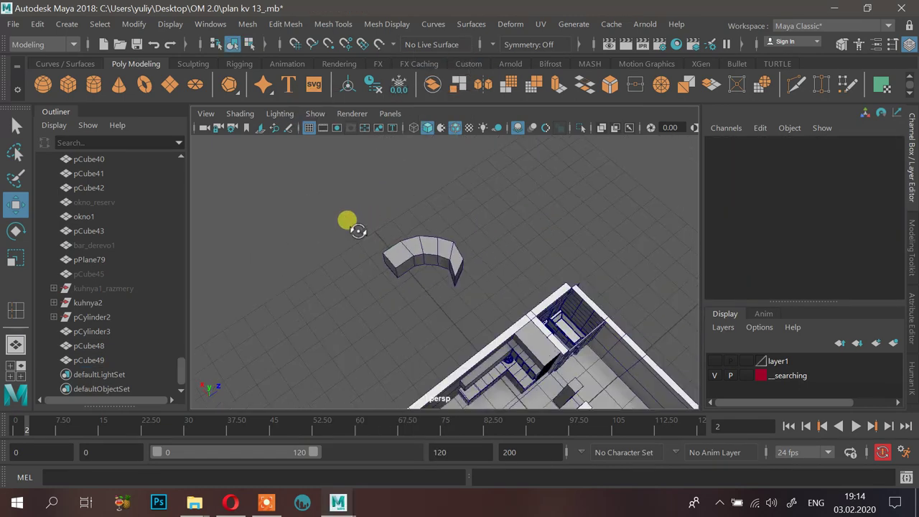
left_click_drag(347, 220, 302, 215, "alt")
right_click_drag(337, 223, 475, 239, "alt")
left_click_drag(475, 240, 359, 247, "alt")
middle_click_drag(380, 248, 421, 253, "alt")
left_click_drag(430, 263, 616, 208, "alt")
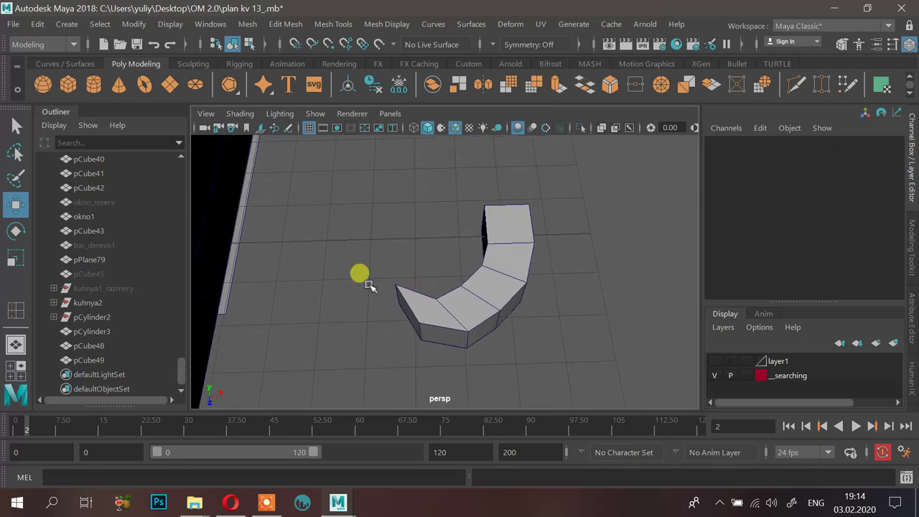
left_click_drag(515, 223, 426, 228, "alt")
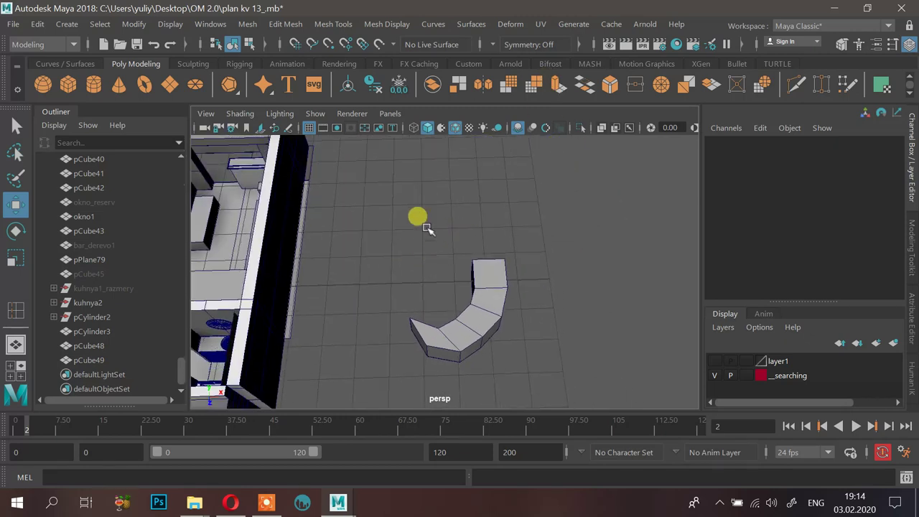
Start an EP curve on the empty grid beside the apartment and place its first points in a curved bend.
left_click(66, 64)
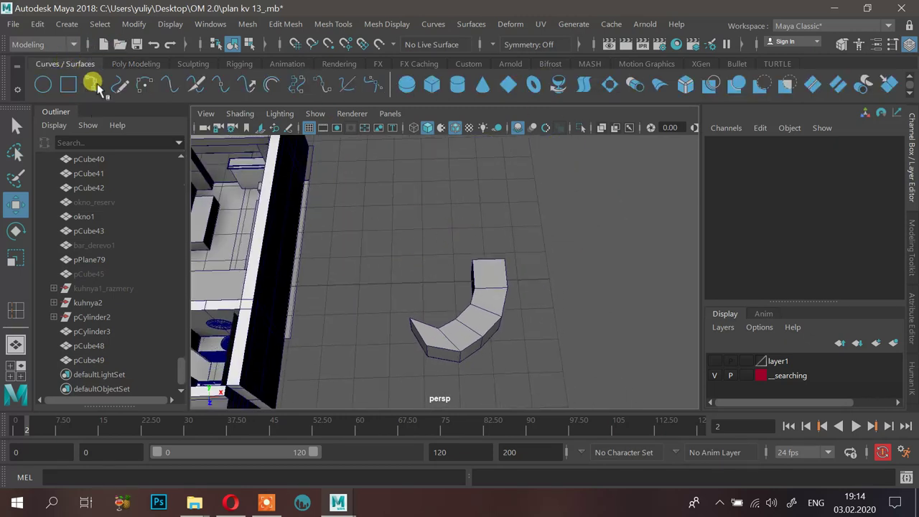
left_click(93, 83)
scroll(462, 259, "down", 5)
middle_click_drag(247, 252, 414, 249, "alt")
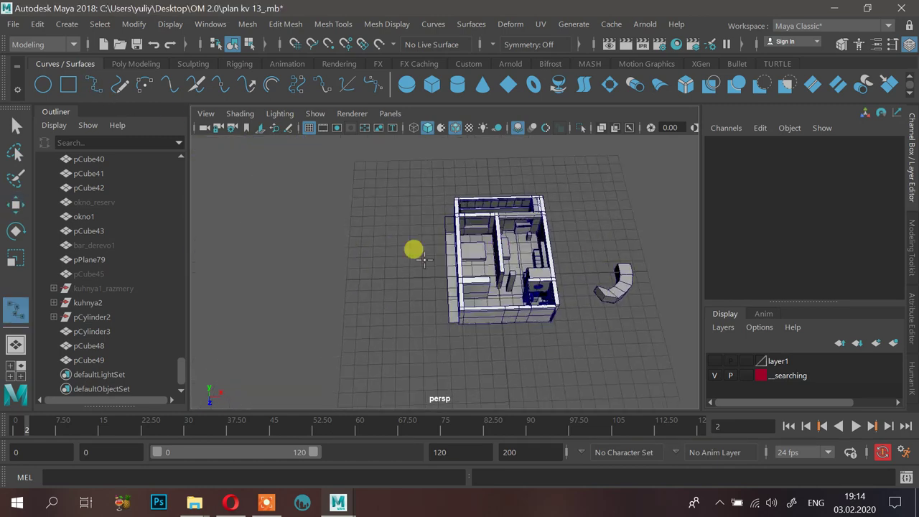
right_click_drag(424, 260, 439, 209, "alt")
left_click(443, 223)
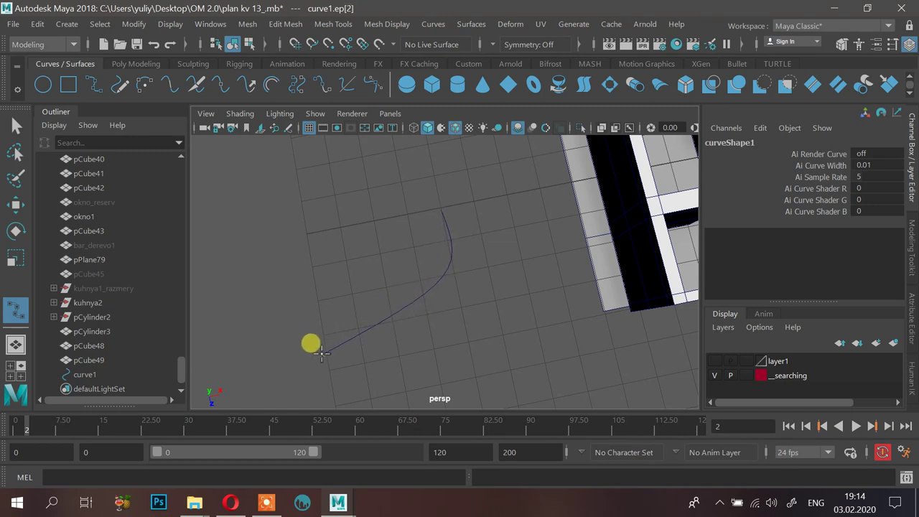
mouse_move(322, 351)
left_mouse_down()
mouse_move(277, 318)
mouse_move(267, 326)
left_mouse_up()
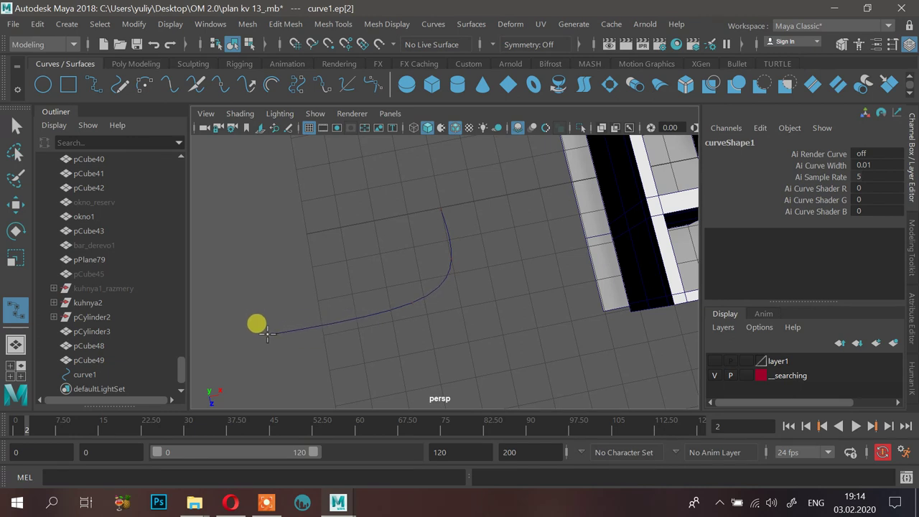
Continue the EP curve with further points to form a winding path across the grid, and finish the curve.
middle_click_drag(306, 292, 453, 268, "alt")
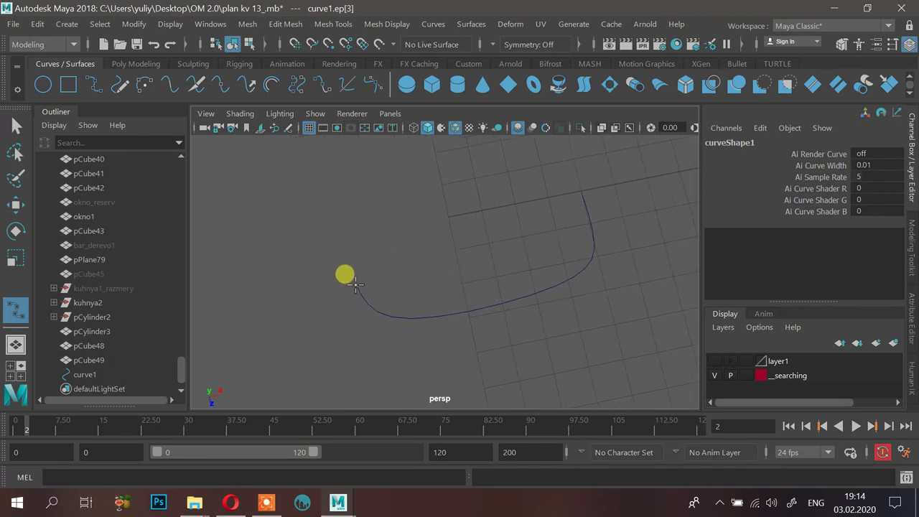
mouse_move(352, 286)
left_mouse_down()
mouse_move(319, 330)
mouse_move(400, 405)
mouse_move(434, 392)
left_mouse_up()
middle_click_drag(480, 323, 413, 170, "alt")
left_click_drag(463, 328, 554, 339)
middle_click_drag(566, 323, 536, 242, "alt")
right_click_drag(536, 241, 428, 254, "alt")
left_click_drag(496, 294, 471, 360)
right_click_drag(552, 274, 483, 277, "alt")
middle_click_drag(454, 252, 447, 295, "alt")
left_click_drag(447, 294, 526, 260, "alt")
left_click_drag(567, 318, 585, 267)
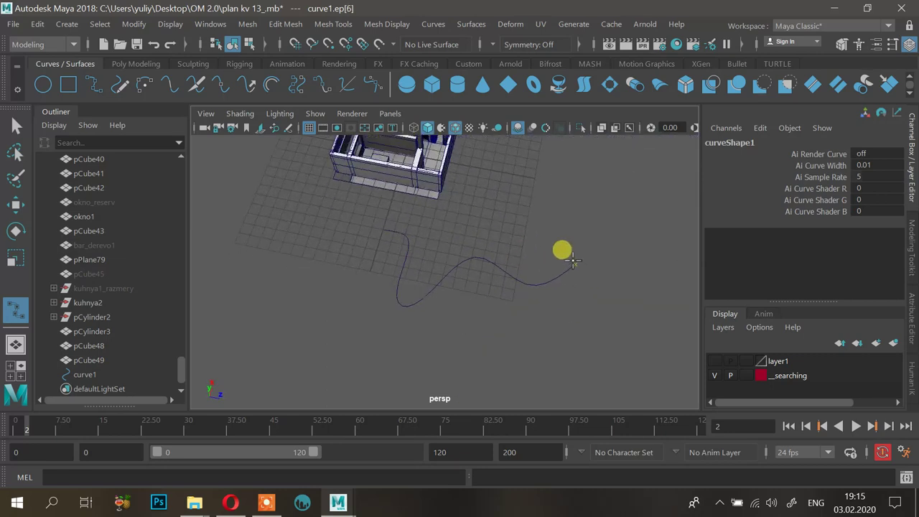
left_click_drag(462, 253, 300, 316, "alt")
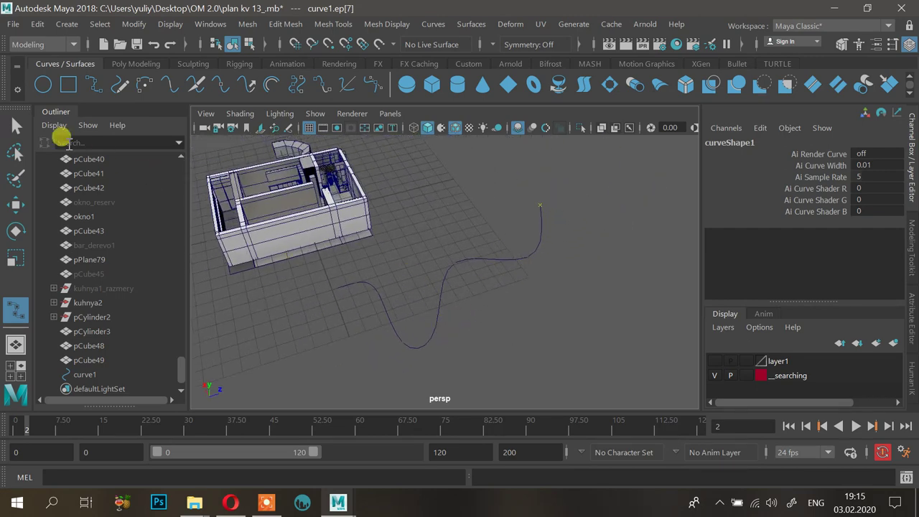
left_click(15, 126)
Examine the winding curve from several angles, alongside the curved cube shape behind the apartment.
left_click_drag(441, 209, 498, 204, "alt")
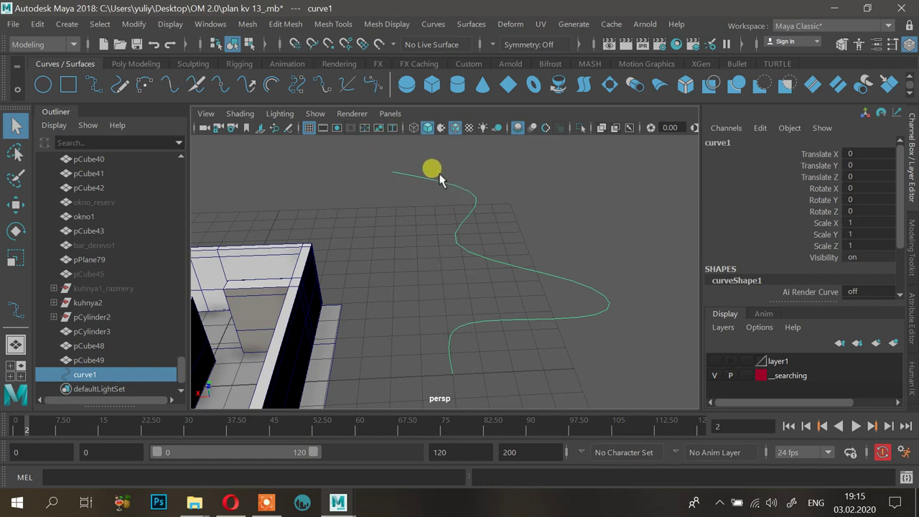
left_click_drag(503, 202, 301, 365, "alt")
right_click_drag(454, 290, 419, 282, "alt")
middle_click_drag(420, 281, 536, 282, "alt")
scroll(359, 293, "down", 4)
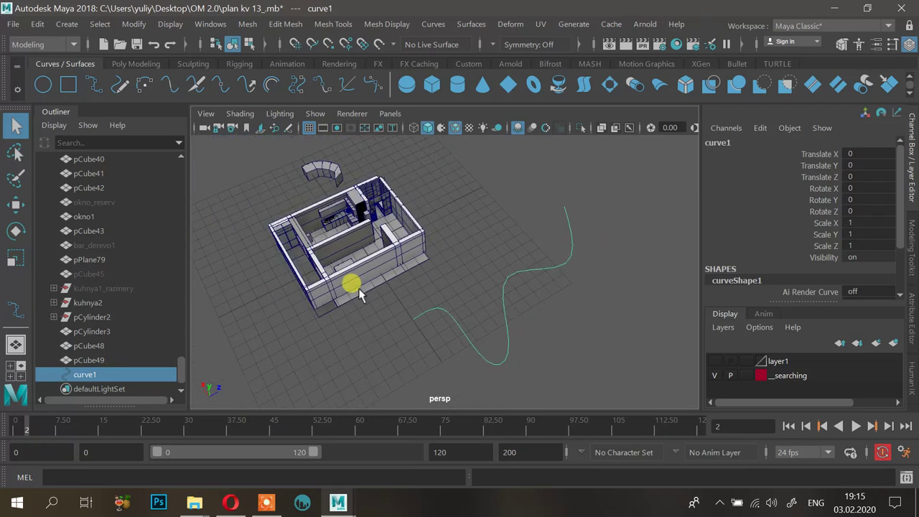
middle_click_drag(359, 294, 444, 320, "alt")
scroll(391, 183, "up", 3)
left_click(325, 161)
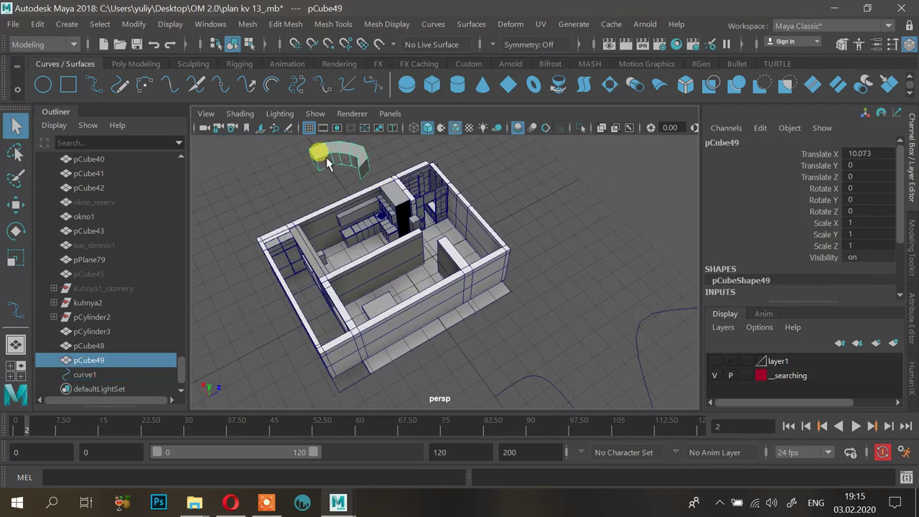
scroll(328, 168, "down", 3)
left_click_drag(328, 168, 459, 284, "alt")
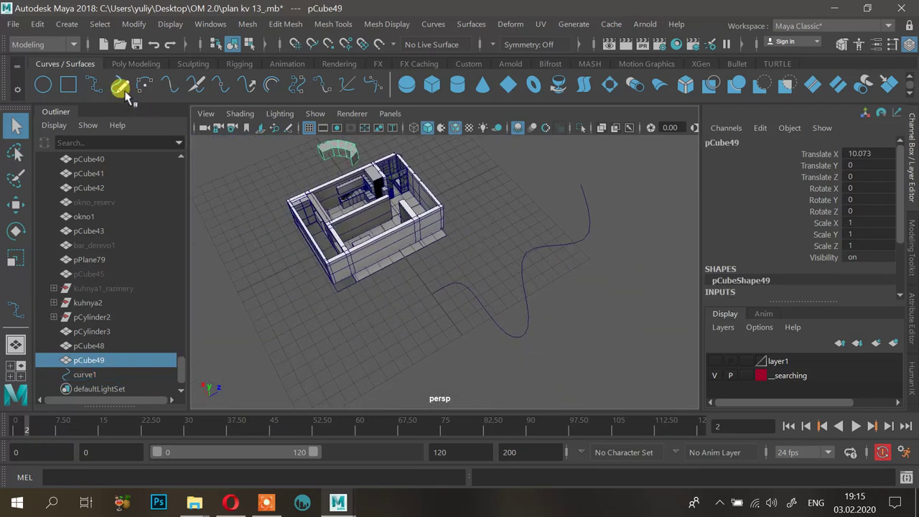
Create a polygon cylinder and move it along X to about -7.99, at the start of the curve.
left_click(133, 65)
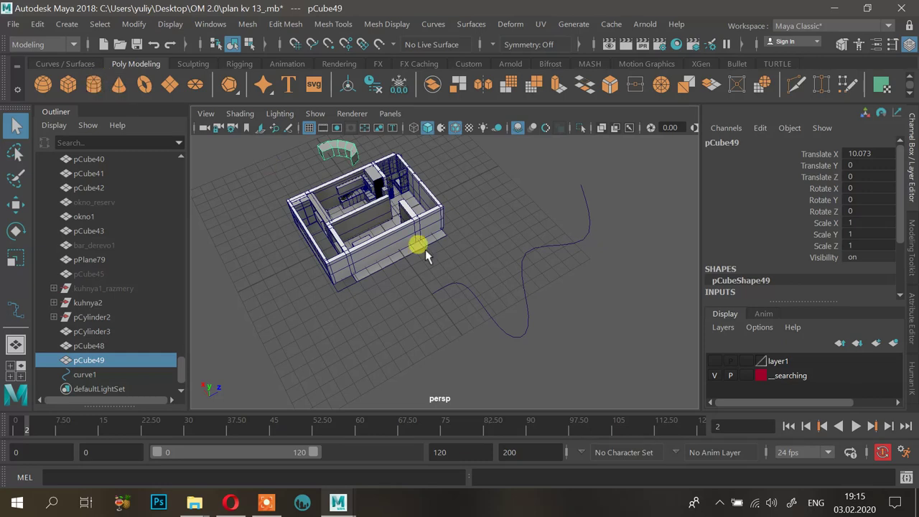
key("g")
key("w")
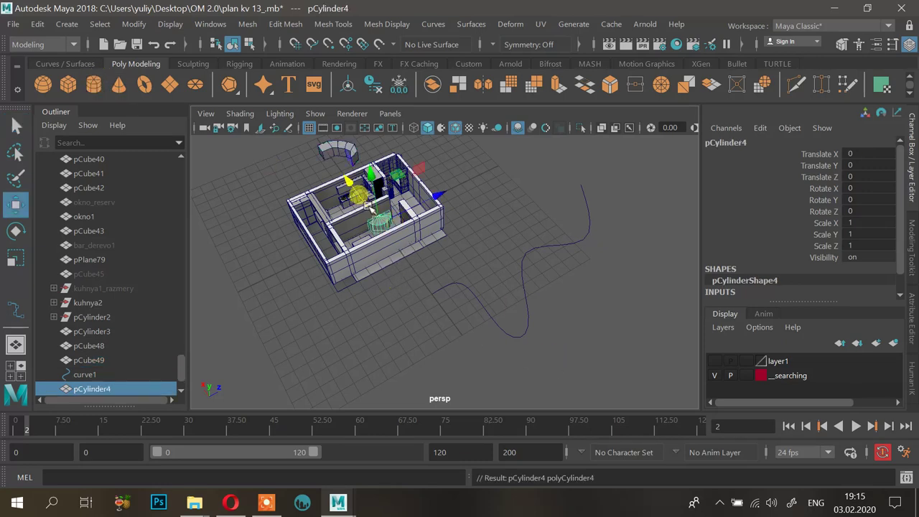
left_click_drag(357, 196, 422, 279)
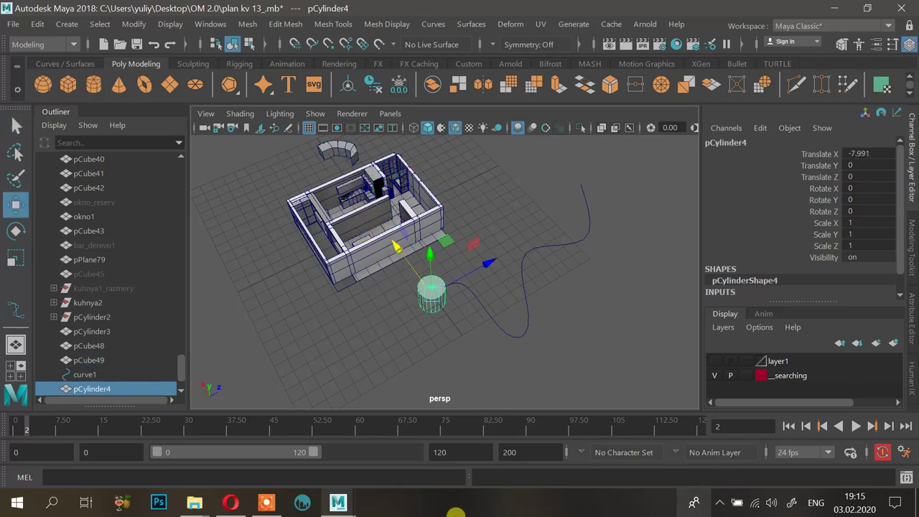
left_click(267, 502)
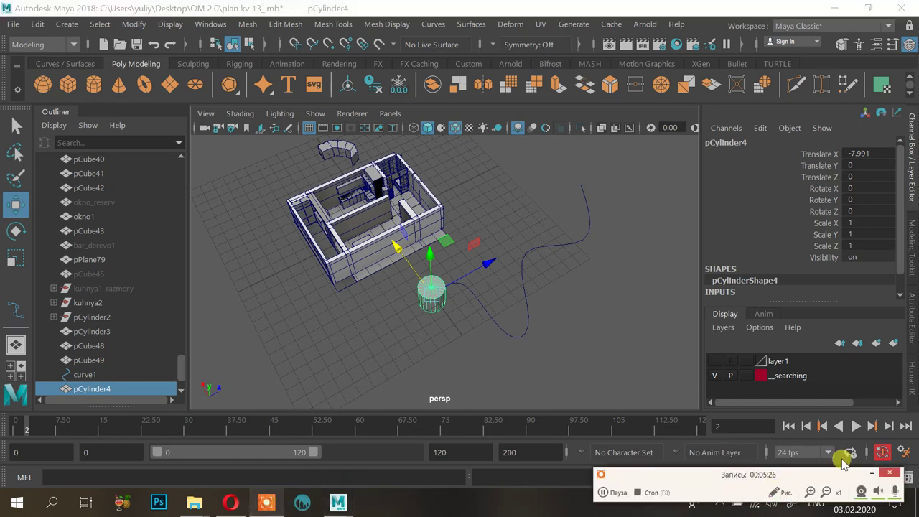
left_click(869, 473)
Rotate the cylinder 90 degrees about X so that it lies on its side facing the curve.
scroll(506, 278, "up", 6)
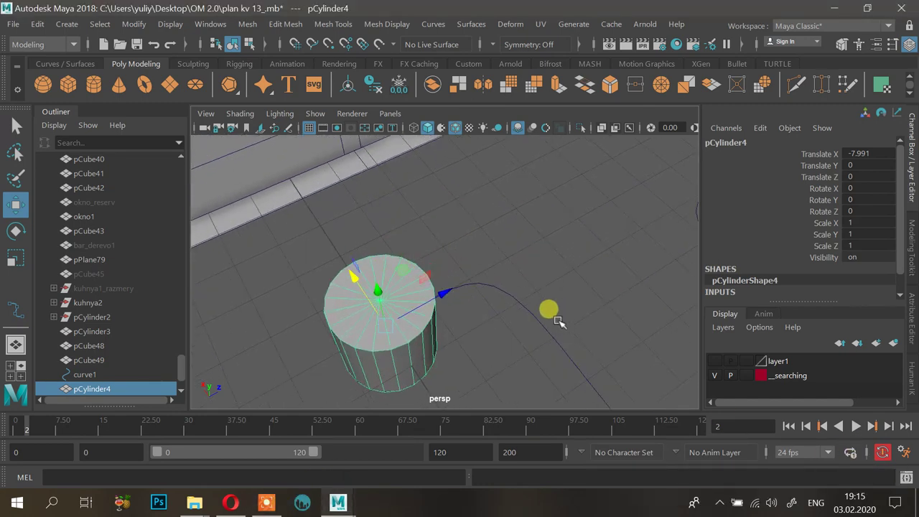
key("e")
left_click_drag(394, 261, 522, 275)
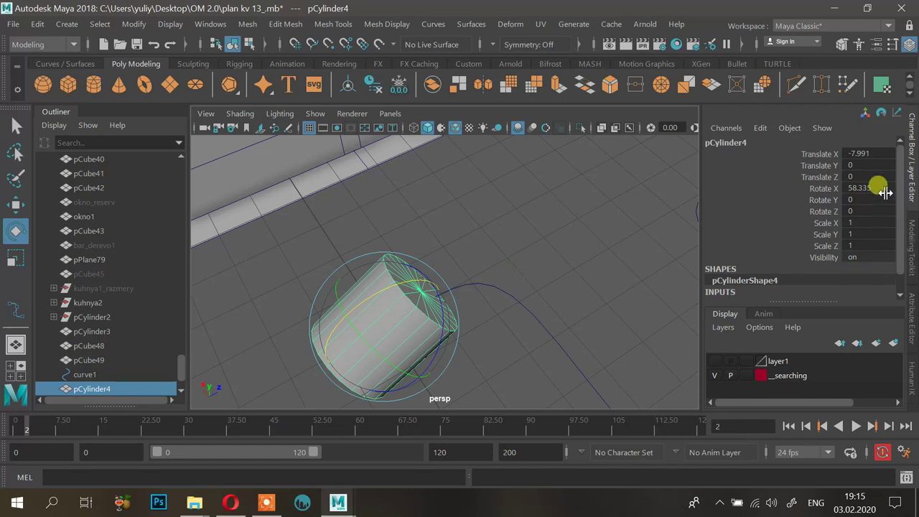
type("90")
key("Return")
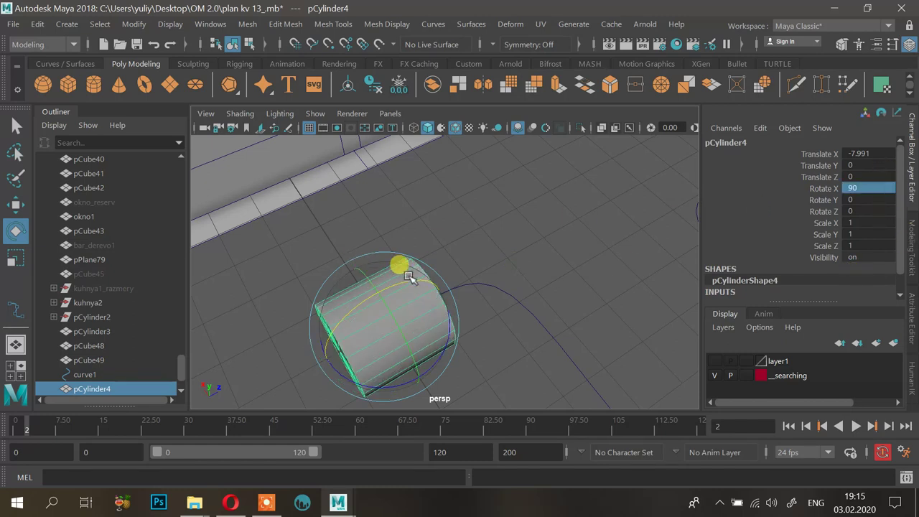
Scale the cylinder uniformly to about 0.067 and center it on the curve's start at Translate X about -8.007.
key("r")
left_click_drag(387, 325, 316, 318)
left_click_drag(473, 291, 526, 282, "alt")
left_click_drag(442, 264, 440, 309)
key("f")
key("w")
left_click_drag(502, 262, 420, 299)
right_click_drag(420, 300, 463, 335, "alt")
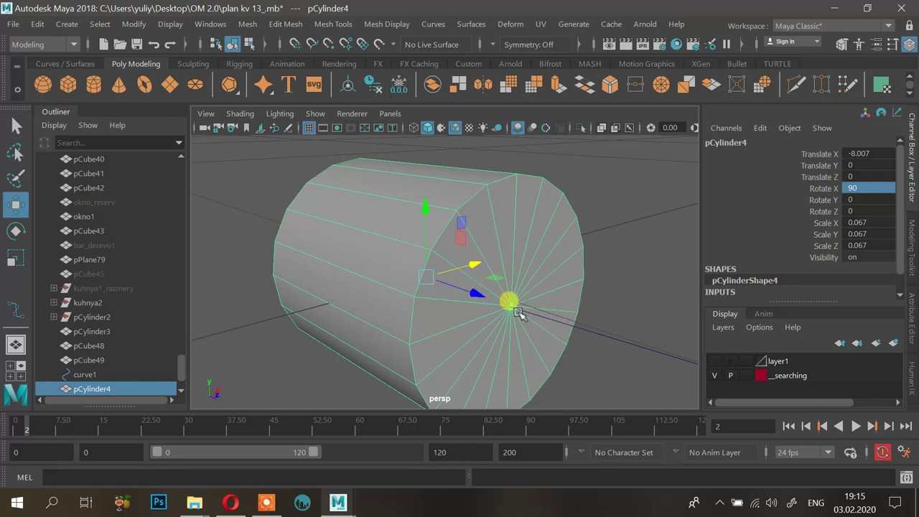
Examine the curve's starting point inside the cylinder, using the curve's component mode and wireframe display.
left_click(604, 338)
right_click_drag(623, 323, 532, 311, "alt")
left_click_drag(532, 311, 546, 329, "alt")
middle_click_drag(546, 328, 486, 325, "alt")
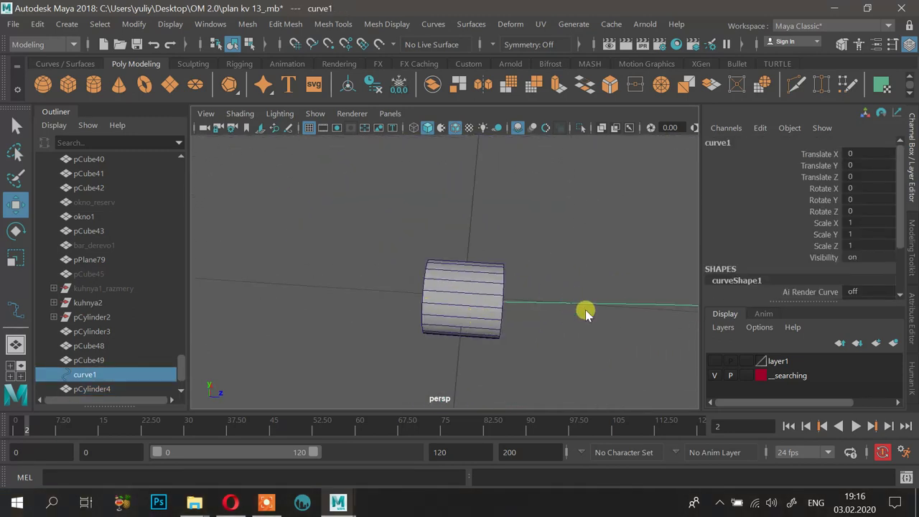
right_click_drag(586, 314, 535, 222)
left_click_drag(522, 273, 518, 138, "alt")
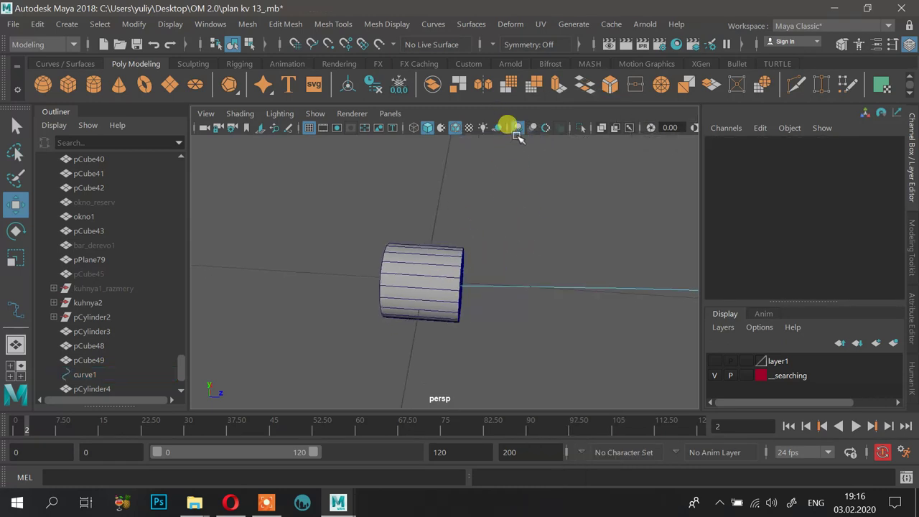
left_click(415, 128)
middle_click_drag(500, 300, 468, 260, "alt")
mouse_move(467, 260)
right_mouse_down("alt")
mouse_move(486, 245)
mouse_move(512, 261)
right_mouse_up("alt")
middle_click_drag(512, 261, 508, 279, "alt")
left_click_drag(507, 279, 500, 302, "alt")
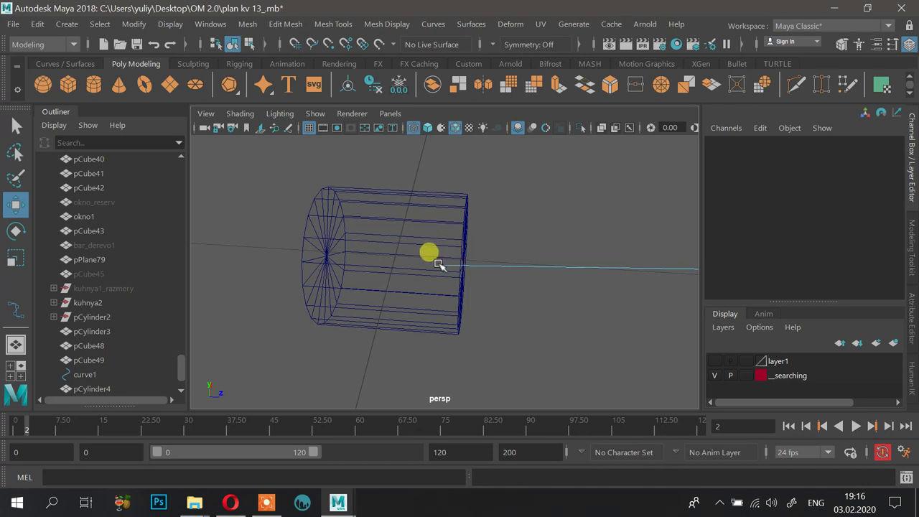
right_click_drag(354, 256, 398, 258, "alt")
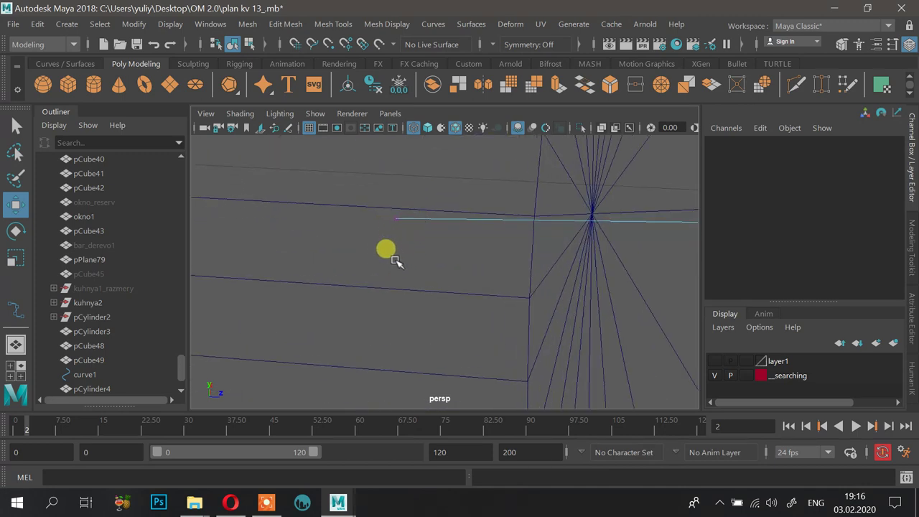
right_click_drag(459, 223, 563, 239, "alt")
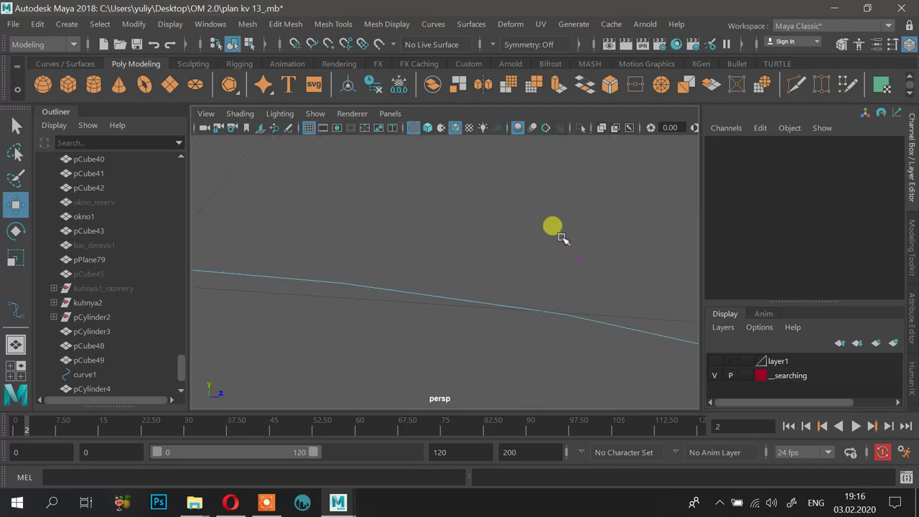
right_click_drag(590, 268, 469, 25, "alt")
Return to shaded display and select all faces of the cylinder's end cap that faces along the curve.
left_click(385, 259)
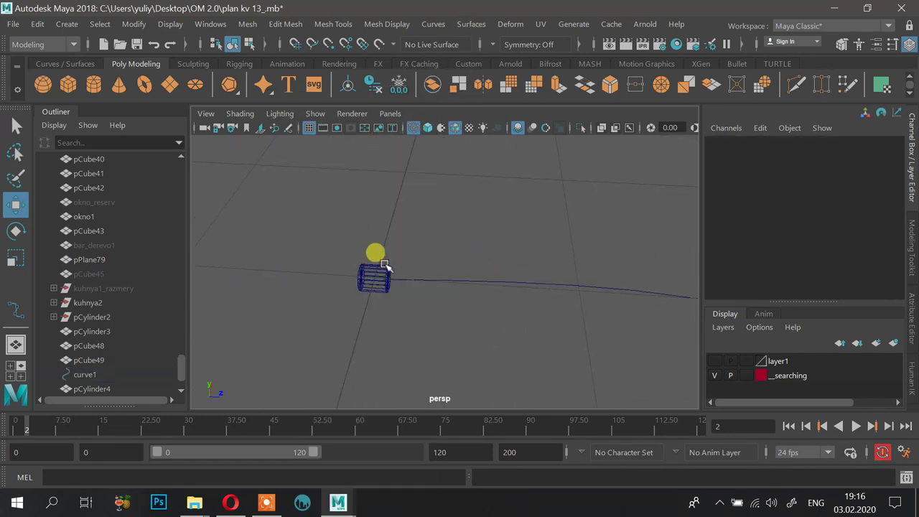
left_click(384, 269)
right_click_drag(436, 225, 536, 215, "alt")
right_click(395, 215)
right_click_drag(395, 214, 396, 124)
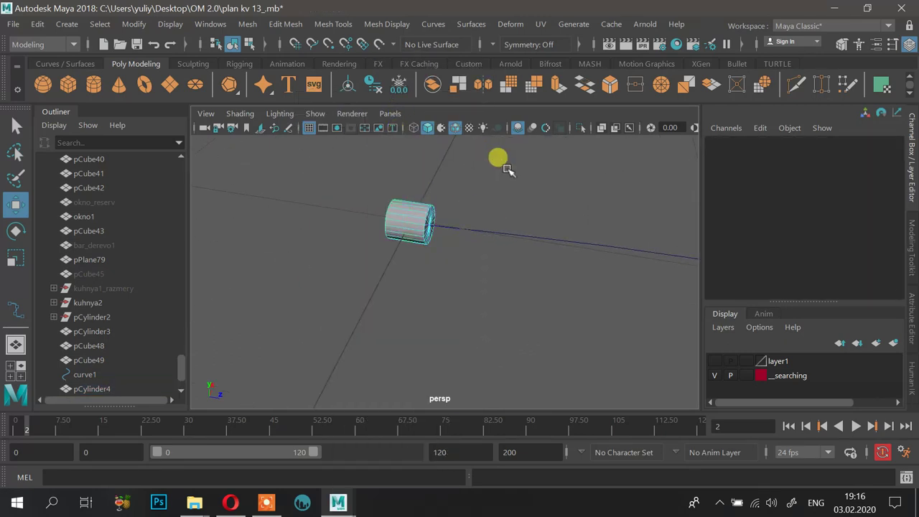
left_click_drag(445, 180, 452, 177, "alt")
left_click_drag(431, 282, 430, 283)
left_click_drag(342, 169, 419, 290)
left_click_drag(419, 289, 319, 183, "alt")
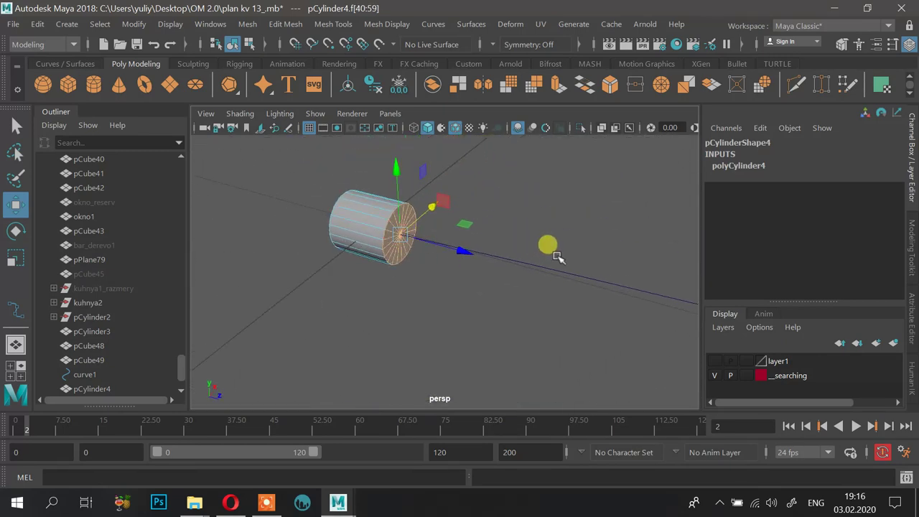
Add the curve to the selection and extrude the cap faces along it with 25 divisions.
left_click(562, 298)
left_click_drag(574, 291, 415, 277, "alt")
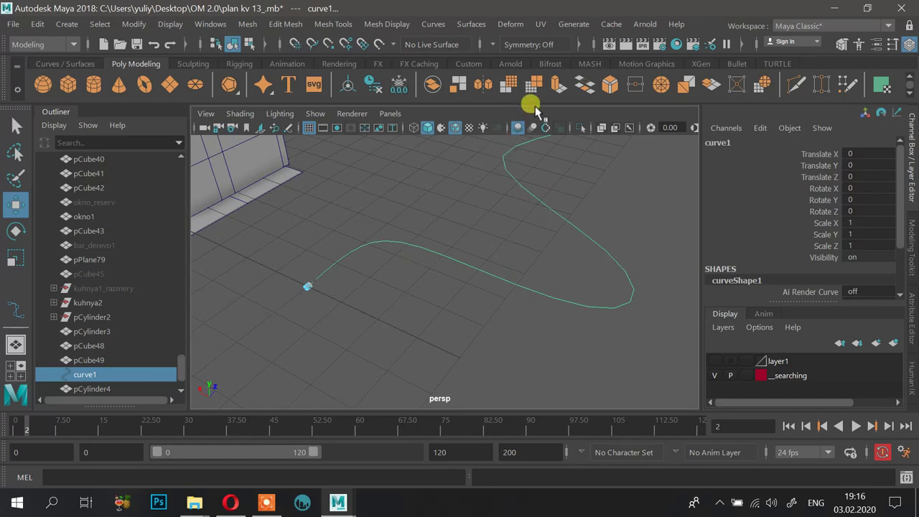
left_click(557, 83)
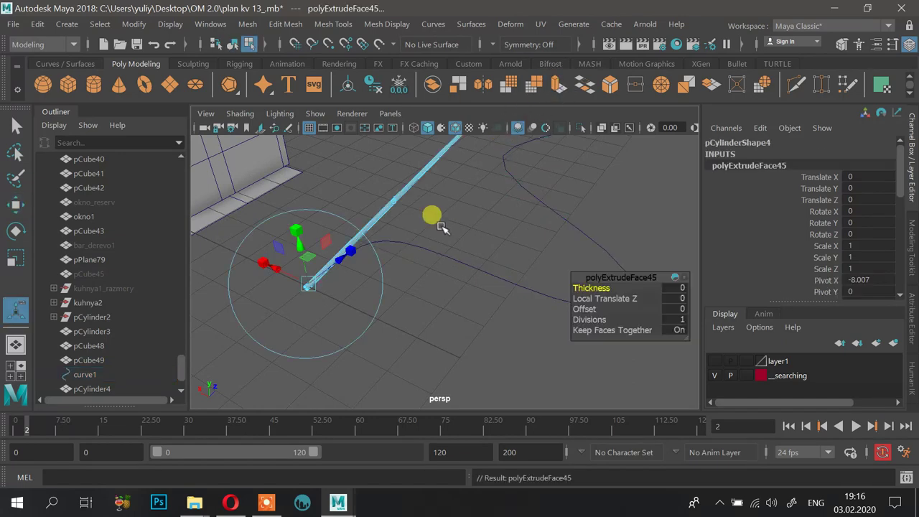
left_click_drag(441, 227, 316, 338, "alt")
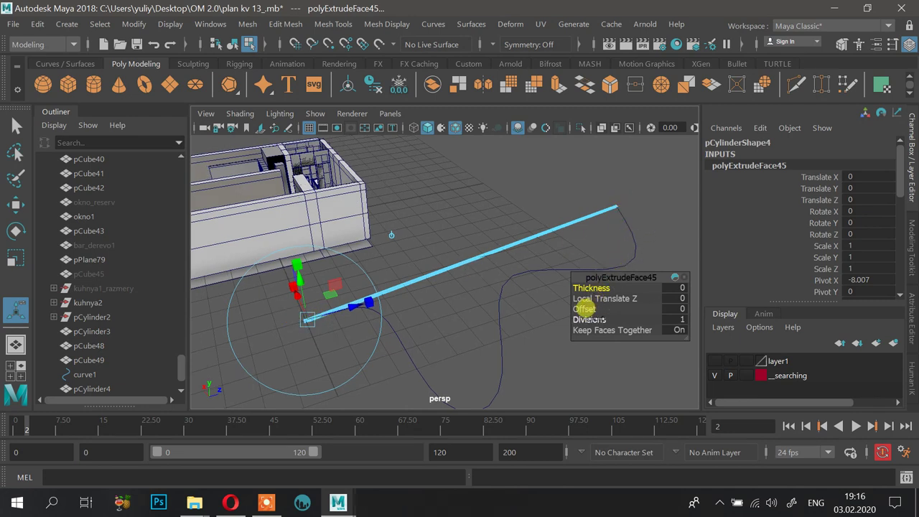
left_click_drag(589, 318, 745, 318)
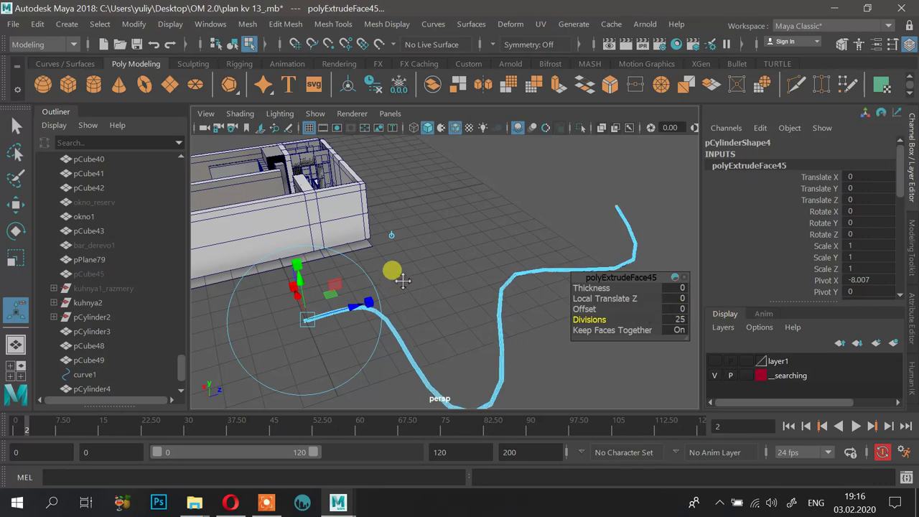
Set the extrusion's divisions to 50 to smooth the pipe's bends, and inspect the pipe along its length.
scroll(403, 280, "up", 10)
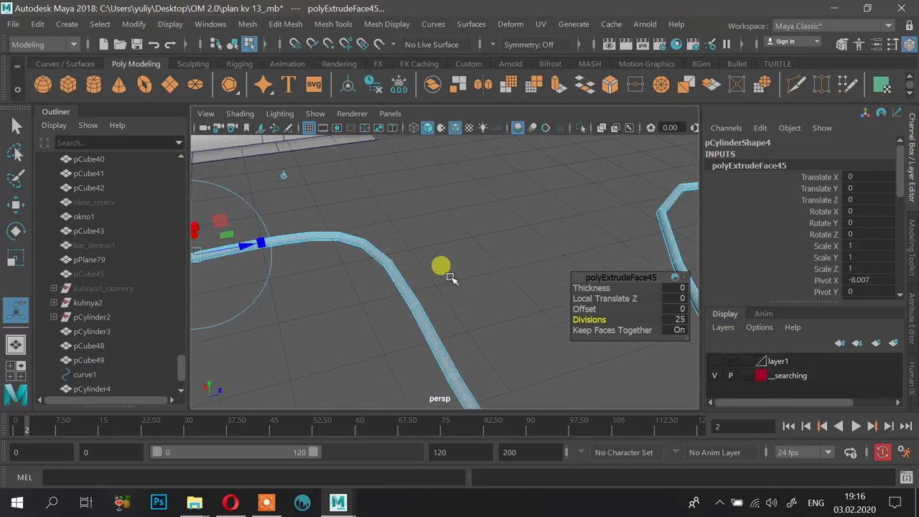
scroll(445, 276, "down", 2)
middle_click_drag(514, 352, 390, 230, "alt")
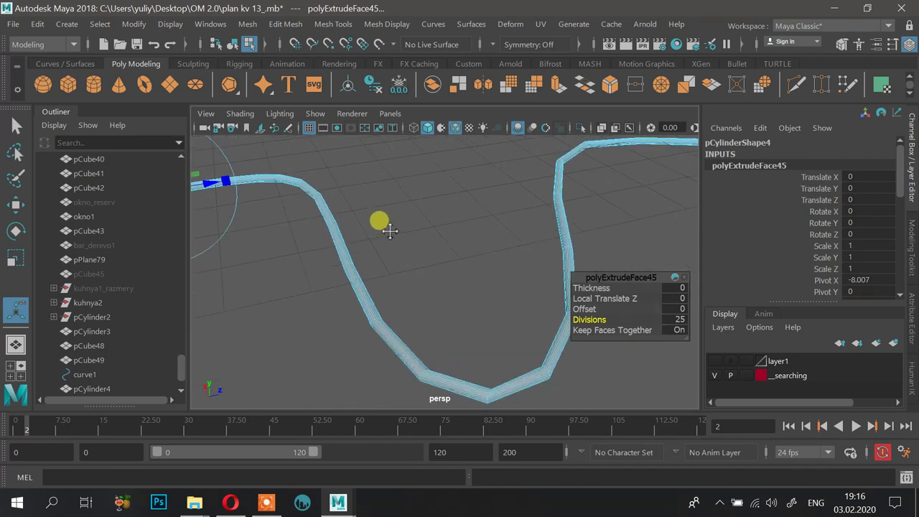
left_click_drag(389, 230, 346, 251, "alt")
left_click(679, 329)
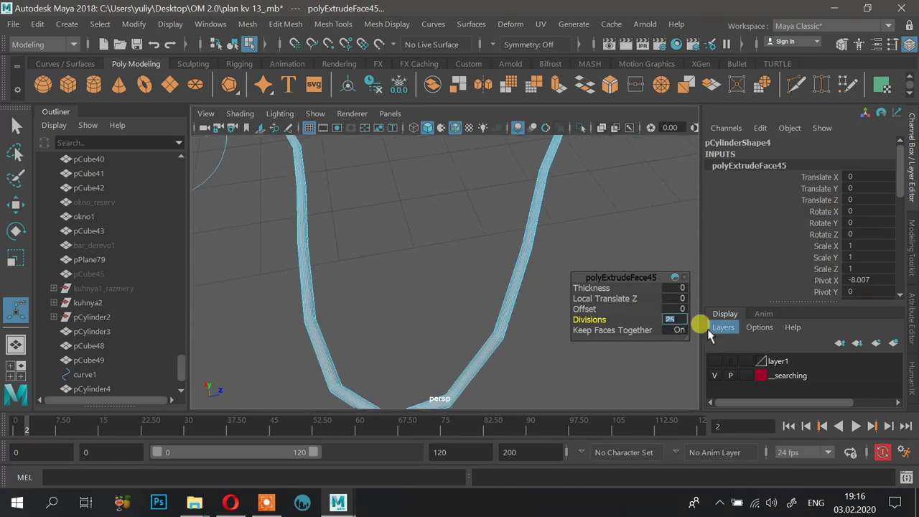
key("Return")
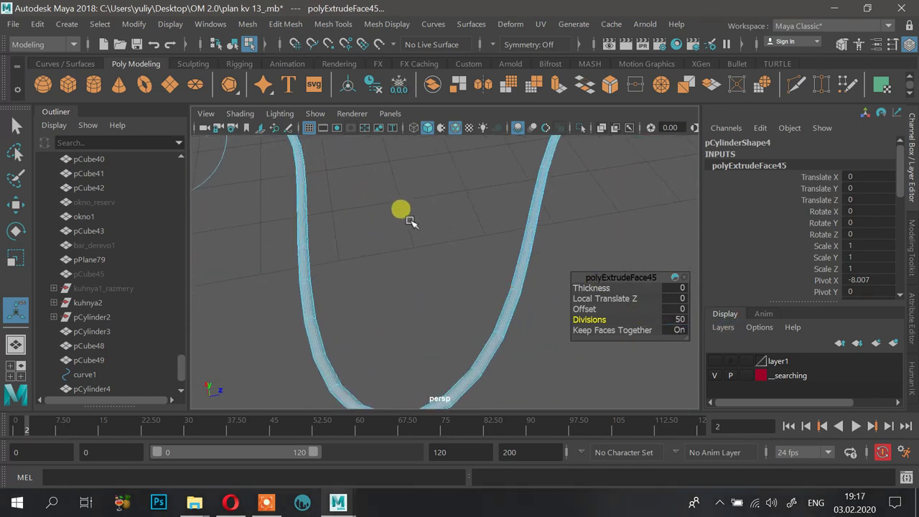
left_click_drag(404, 207, 464, 179, "alt")
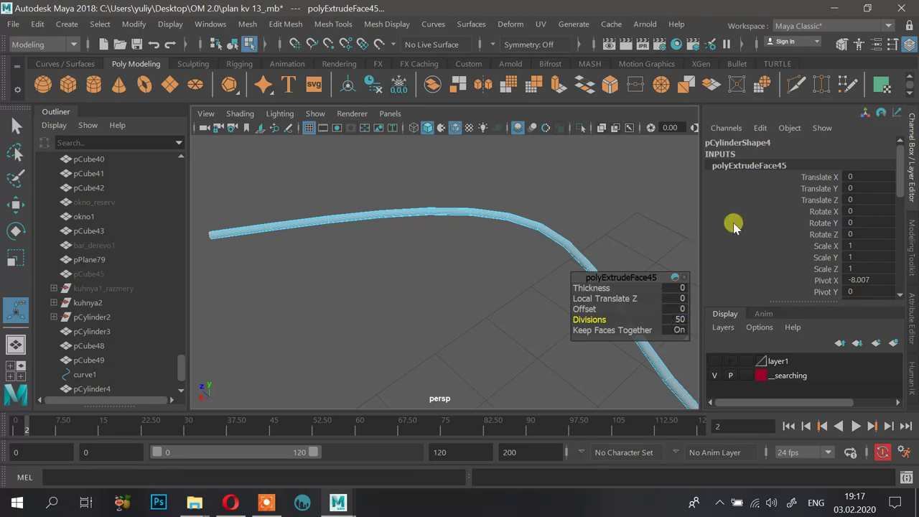
left_click_drag(241, 252, 465, 262, "alt")
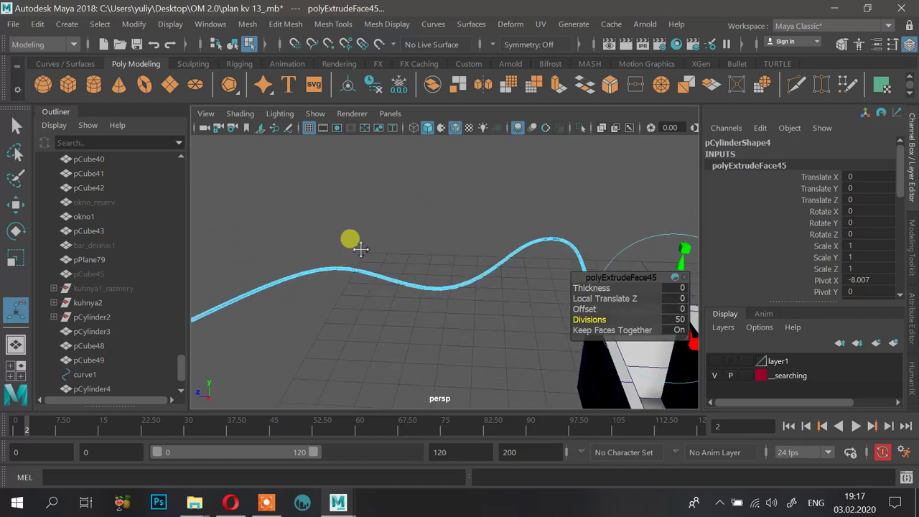
left_click_drag(360, 249, 388, 272, "alt")
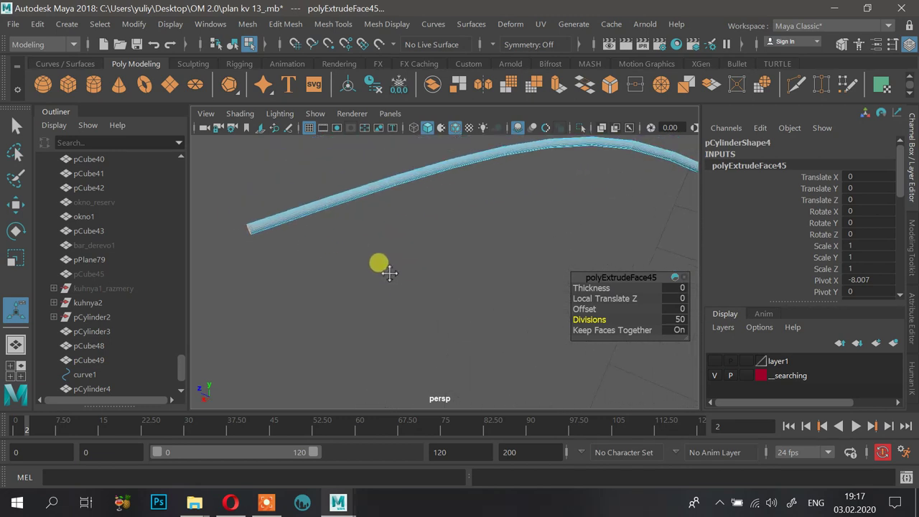
Set the extrusion's divisions to 60, inspect the pipe's bends, and return to object selection with nothing selected.
middle_click_drag(389, 272, 392, 276, "alt")
left_click_drag(602, 319, 610, 317)
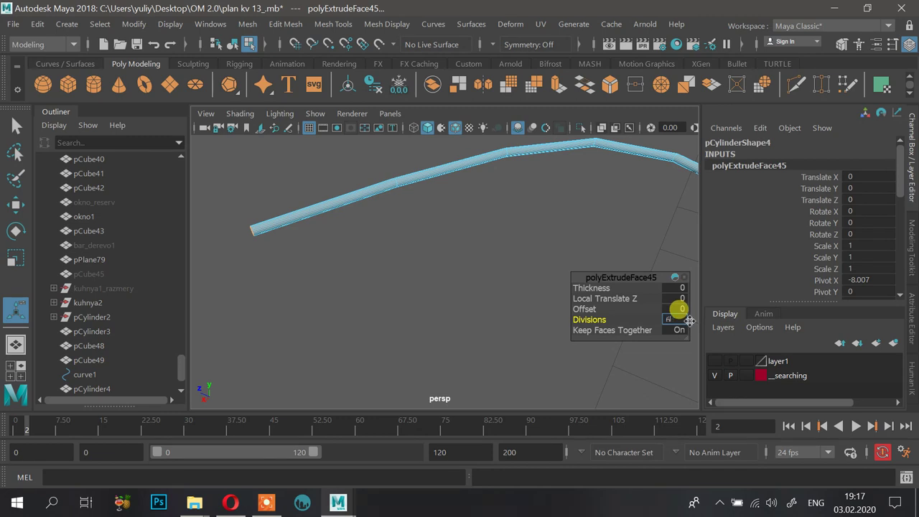
left_click_drag(515, 258, 463, 230, "alt")
middle_click_drag(463, 229, 459, 323, "alt")
left_click_drag(502, 188, 531, 224, "alt")
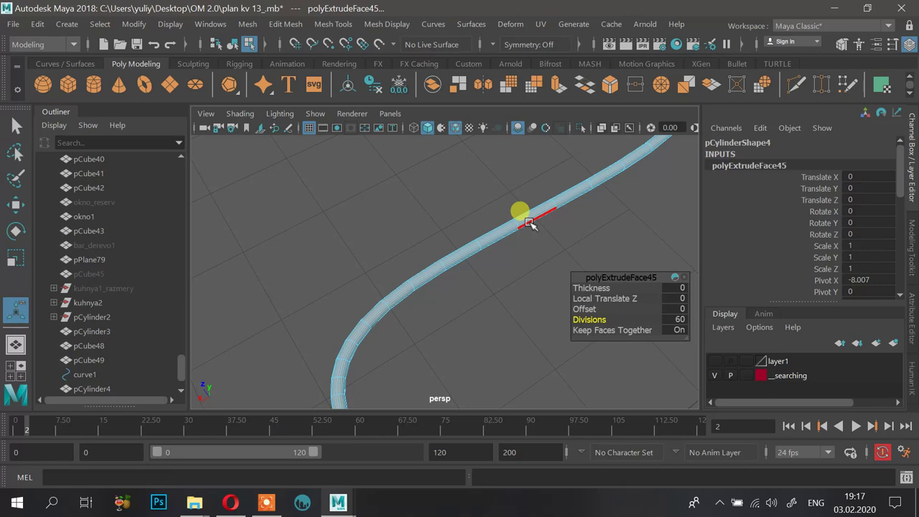
right_click_drag(542, 175, 494, 248, "alt")
left_click_drag(493, 247, 501, 314, "alt")
right_click(447, 226)
left_click(491, 227)
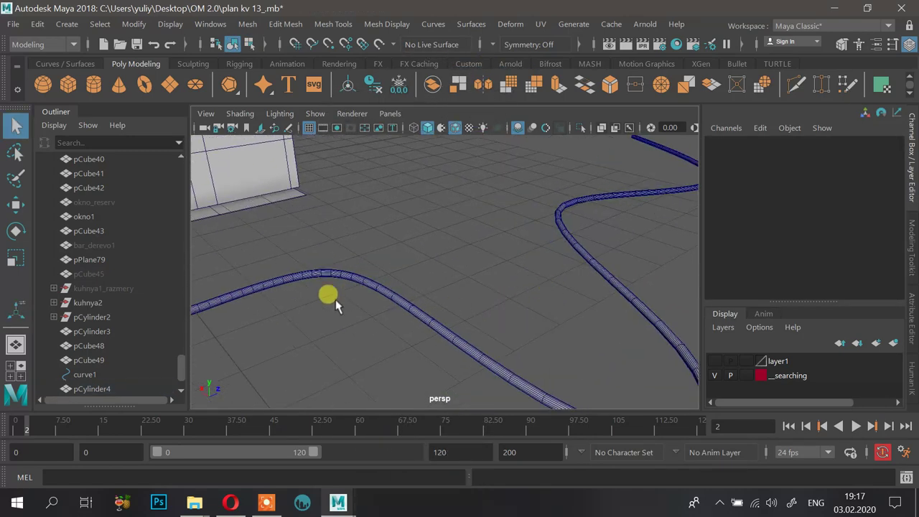
Select curve1, display its control vertices, and move cv[6] along the X axis to reshape the pipe's bend.
left_click(85, 374)
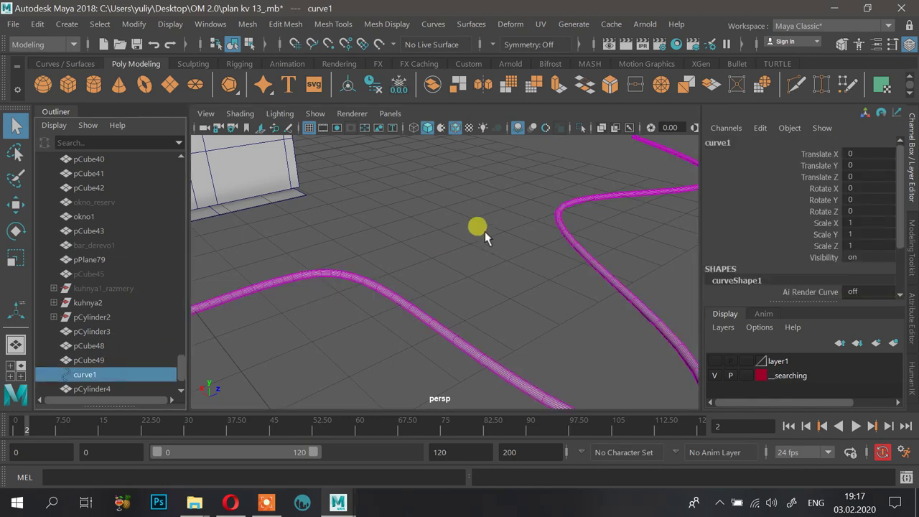
key("f")
right_click_drag(489, 242, 401, 133)
left_click_drag(501, 240, 428, 232, "alt")
left_click(429, 161)
key("w")
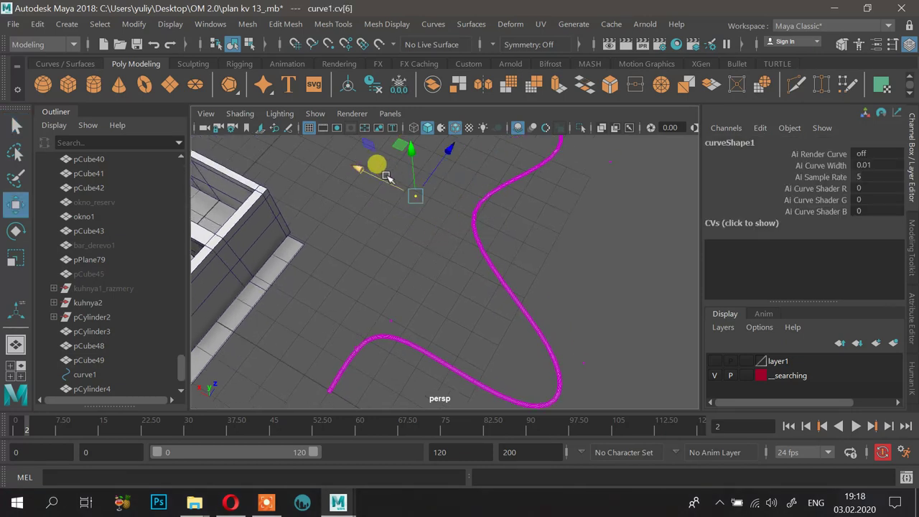
mouse_move(387, 176)
left_mouse_down()
mouse_move(450, 208)
mouse_move(646, 221)
mouse_move(384, 187)
left_mouse_up()
Move the curve's control vertices cv[7] and cv[5] along the Z axis to reshape the neighbouring bends.
middle_click_drag(467, 203, 449, 251, "alt")
left_click_drag(449, 251, 515, 240, "alt")
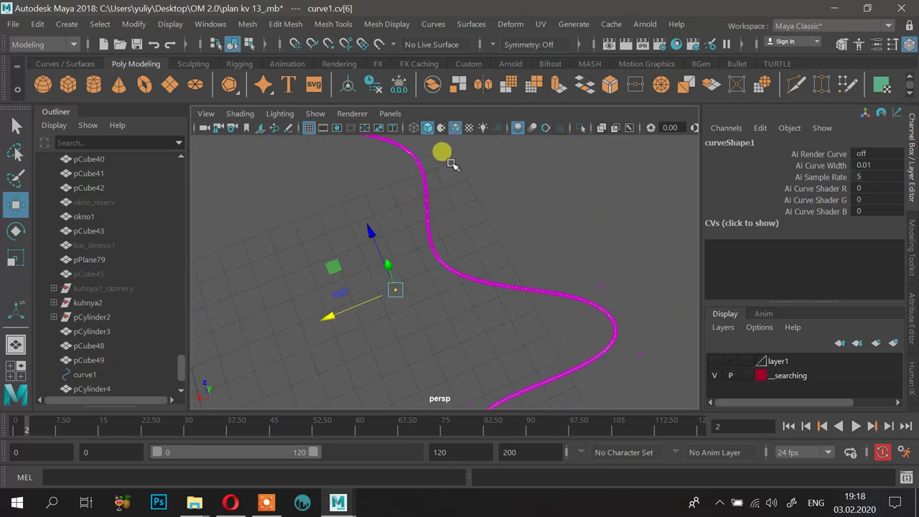
left_click_drag(451, 164, 488, 227, "alt")
left_click_drag(435, 167, 443, 308, "alt")
middle_click_drag(443, 308, 421, 214, "alt")
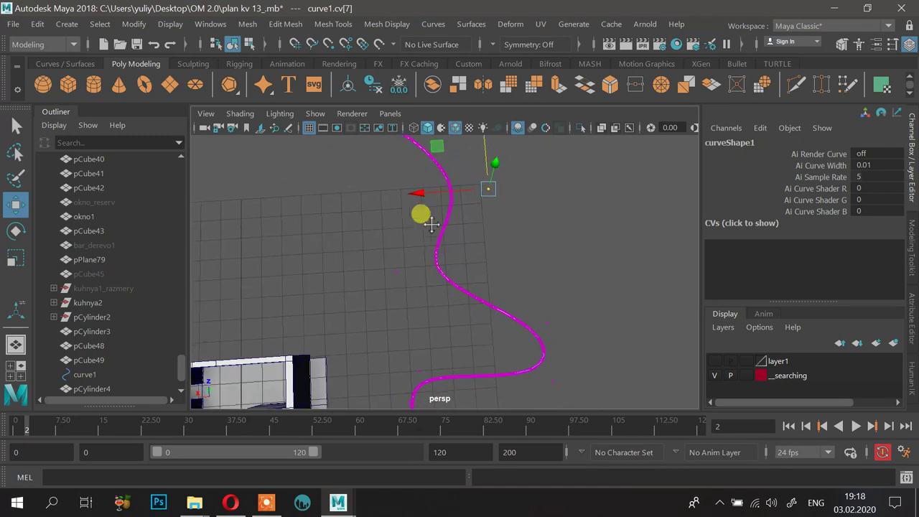
right_click_drag(431, 223, 539, 230, "alt")
left_click_drag(547, 199, 577, 237)
left_click_drag(548, 170, 543, 221)
Move control vertex cv[4] to adjust the bend near the pipe's starting end.
middle_click_drag(547, 285, 538, 228, "alt")
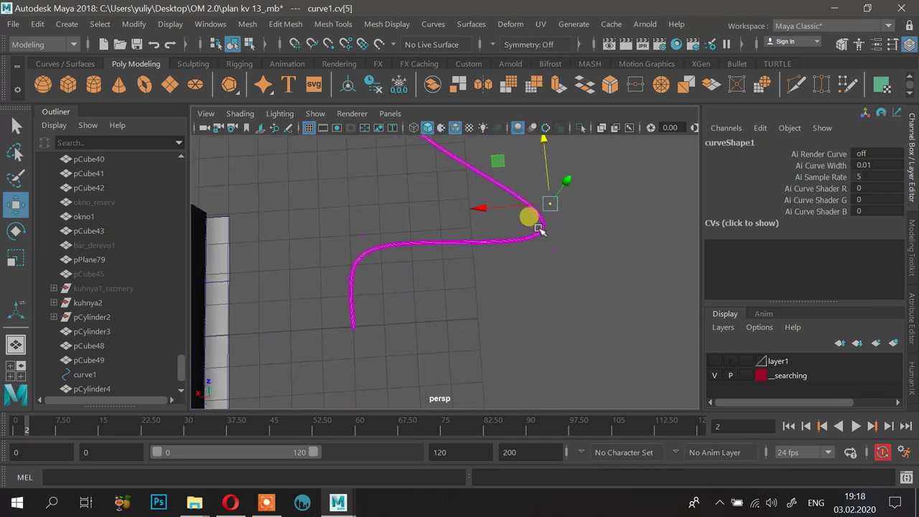
left_click_drag(576, 265, 437, 226)
middle_click_drag(445, 259, 504, 302, "alt")
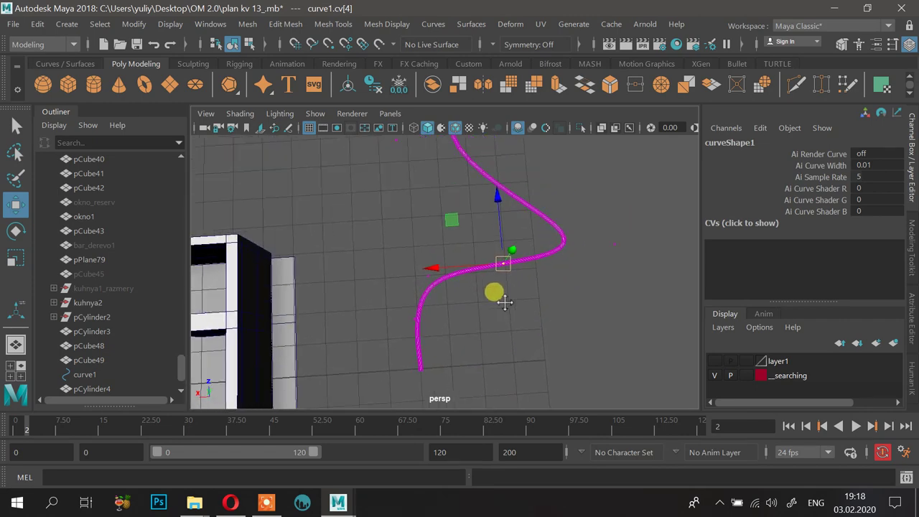
left_click_drag(505, 301, 548, 240, "alt")
left_click_drag(539, 290, 481, 321)
middle_click_drag(510, 292, 395, 292, "alt")
Select the extruded pipe pCylinder4 and delete its construction history.
left_click(493, 228)
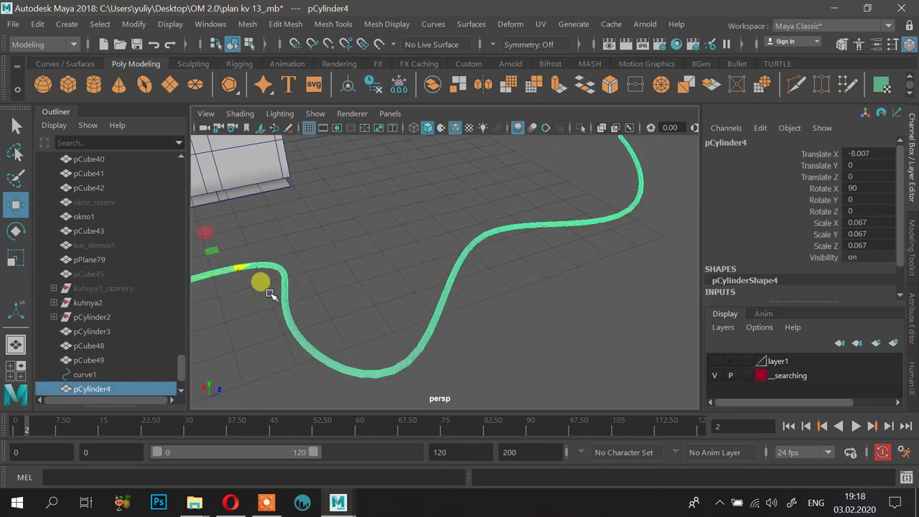
scroll(147, 276, "down", 2)
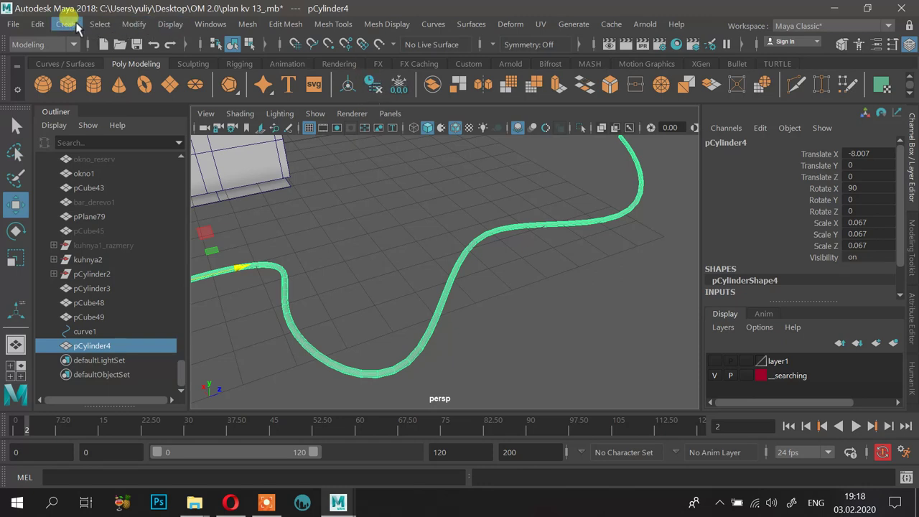
left_click(45, 23)
mouse_move(75, 195)
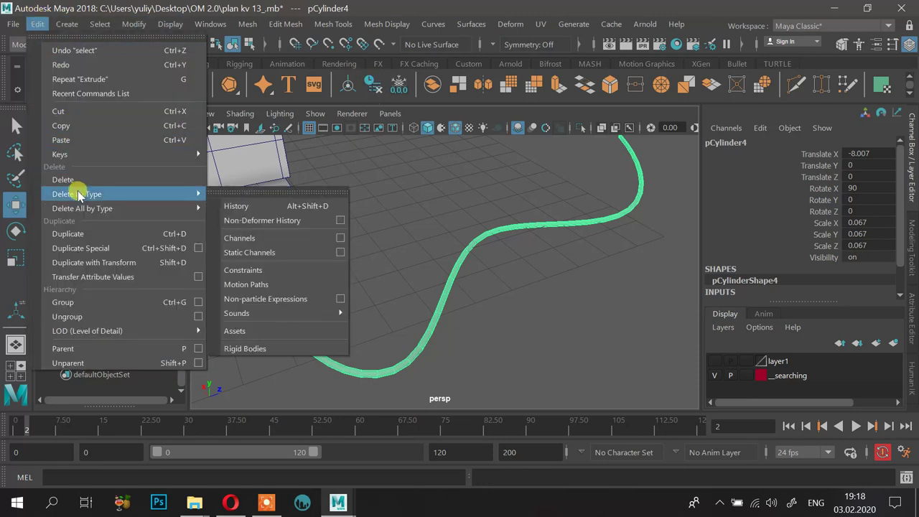
left_click(285, 205)
Try moving control vertex cv[6] of curve1 to test its link to the pipe, and undo the move.
left_click_drag(430, 211, 376, 253, "alt")
left_click(100, 331)
left_click_drag(440, 258, 503, 246, "alt")
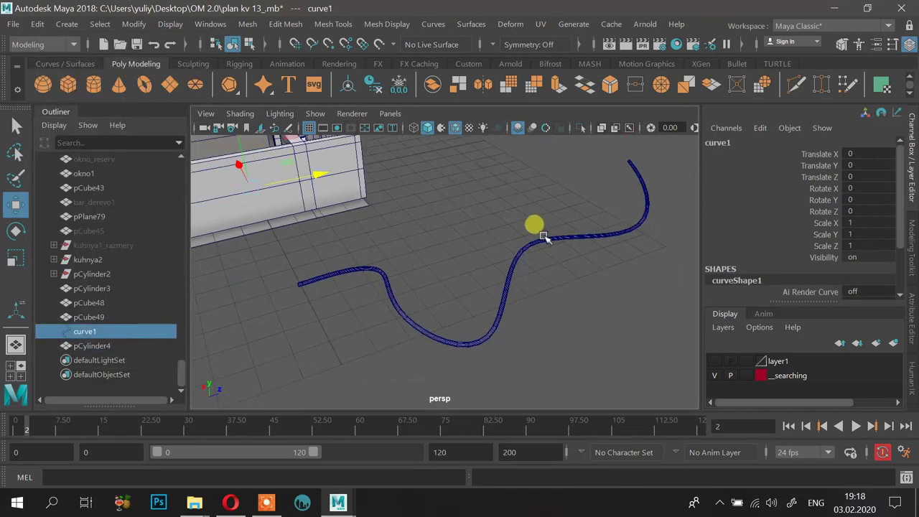
right_click_drag(544, 237, 566, 190)
left_click(493, 220)
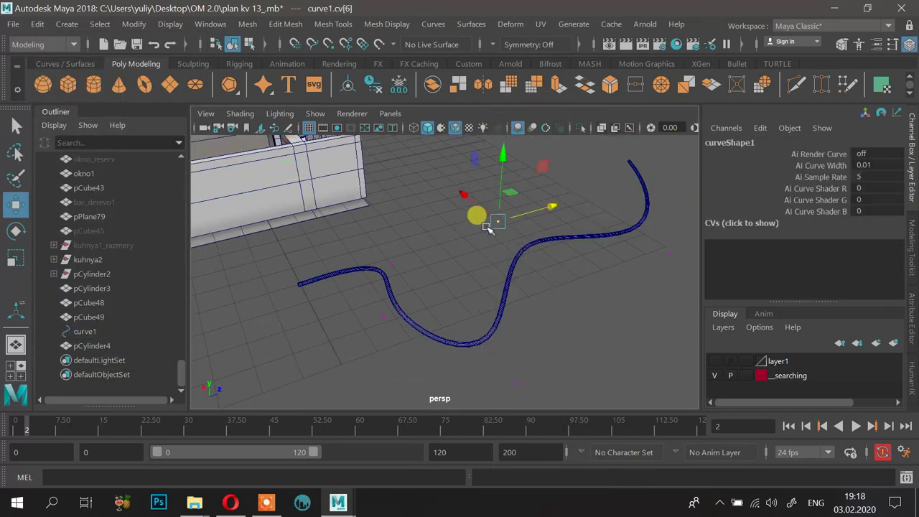
left_click_drag(494, 219, 343, 159, "alt")
left_click_drag(346, 201, 412, 210)
key("ctrl+z")
Select the whole pipe, try scaling it uniformly, and undo the scaling.
left_click_drag(492, 208, 345, 147, "alt")
left_click_drag(526, 226, 446, 243, "alt")
left_click(553, 328)
key("r")
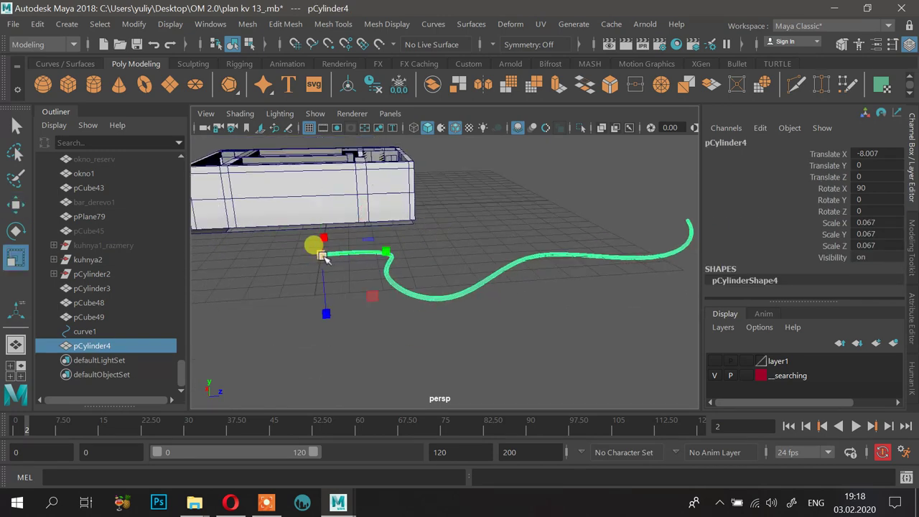
left_click_drag(322, 251, 392, 244)
key("ctrl+z")
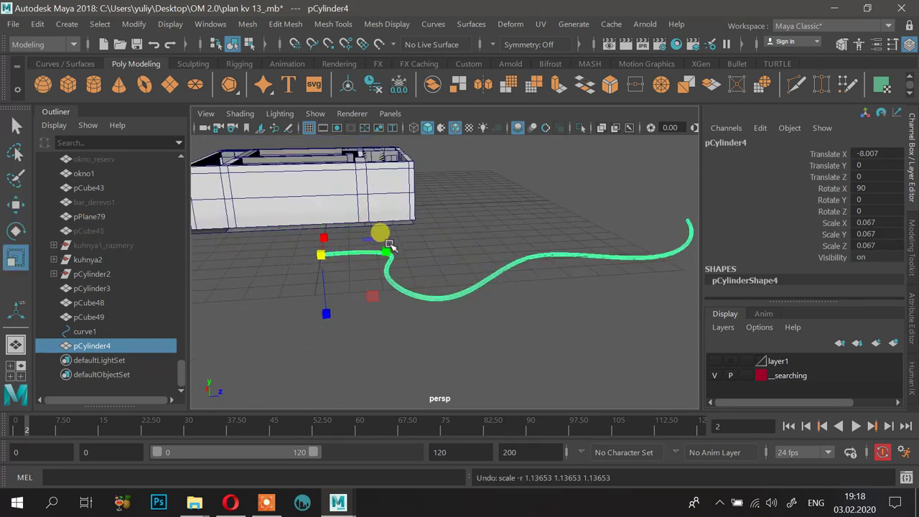
Undo the recent selections and the history deletion to restore the pipe's link to the curve.
left_click_drag(472, 224, 404, 244, "alt")
right_click_drag(404, 244, 559, 265, "alt")
scroll(506, 246, "down", 4)
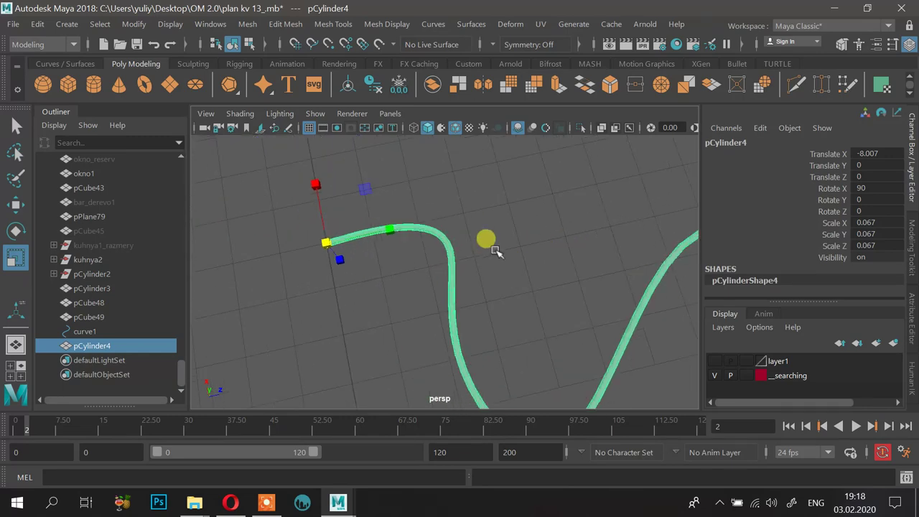
left_click_drag(495, 251, 476, 261, "alt")
key("ctrl+z")
key("ctrl+z")
key("ctrl+z")
key("ctrl+z")
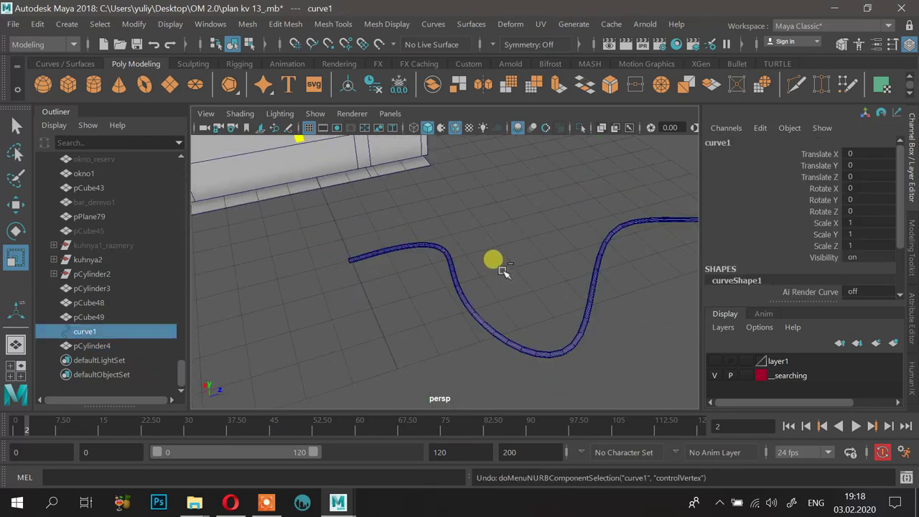
left_click_drag(545, 257, 396, 327, "alt")
Expand the polyExtrudeFace45 input of the selected pipe and set its divisions to 40.
scroll(769, 236, "down", 1)
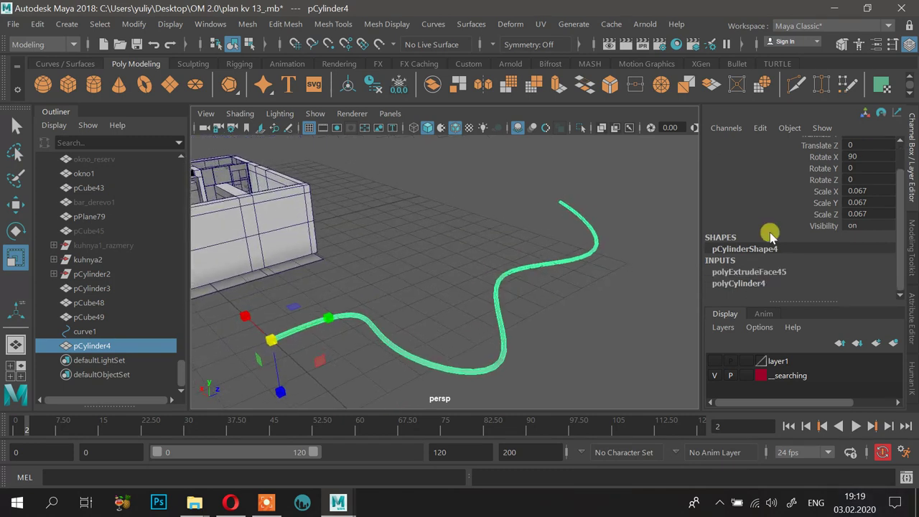
left_click(754, 273)
scroll(768, 259, "down", 3)
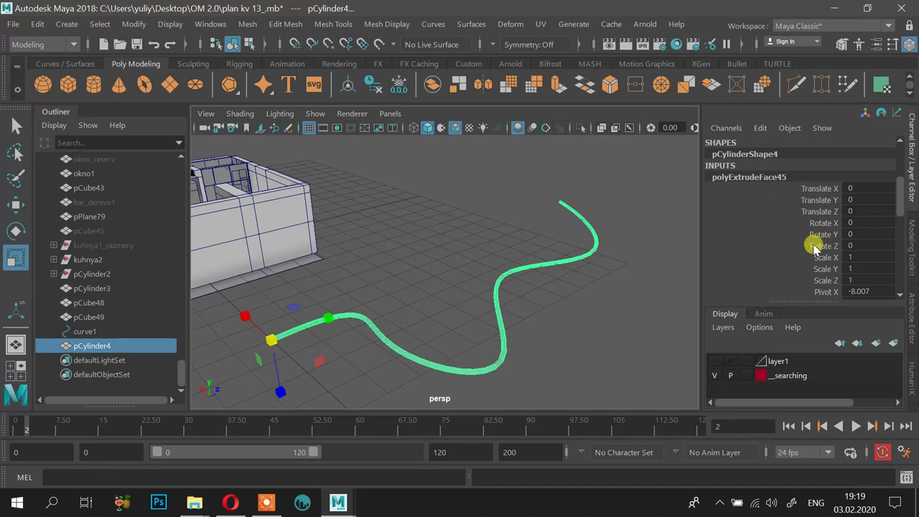
scroll(813, 248, "down", 7)
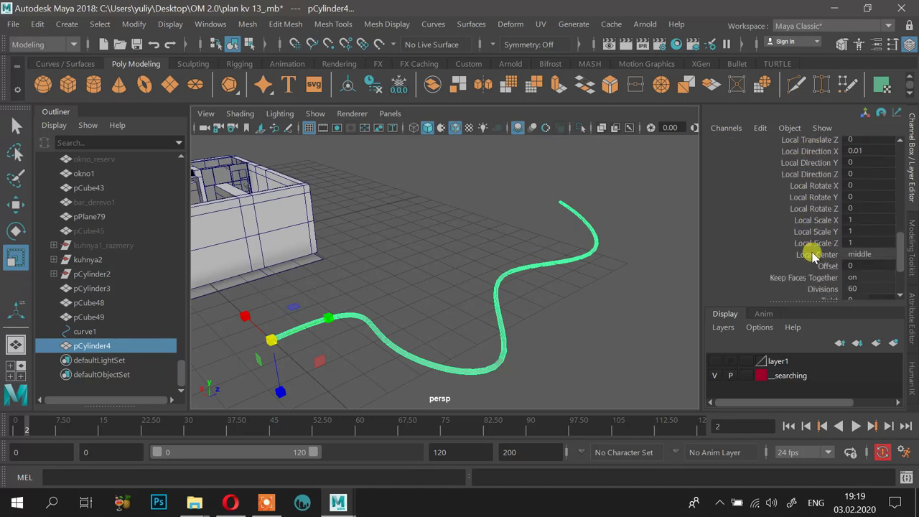
scroll(813, 253, "down", 2)
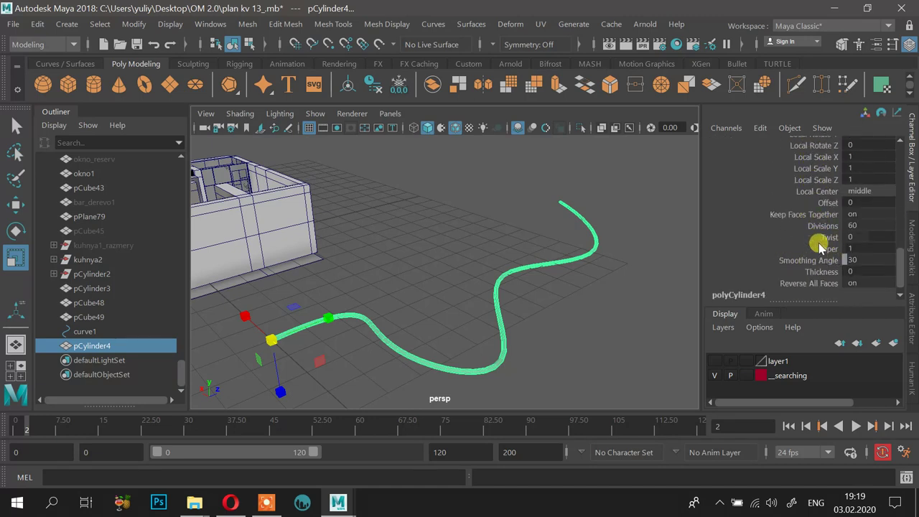
left_click(822, 228)
middle_click_drag(629, 228, 624, 230)
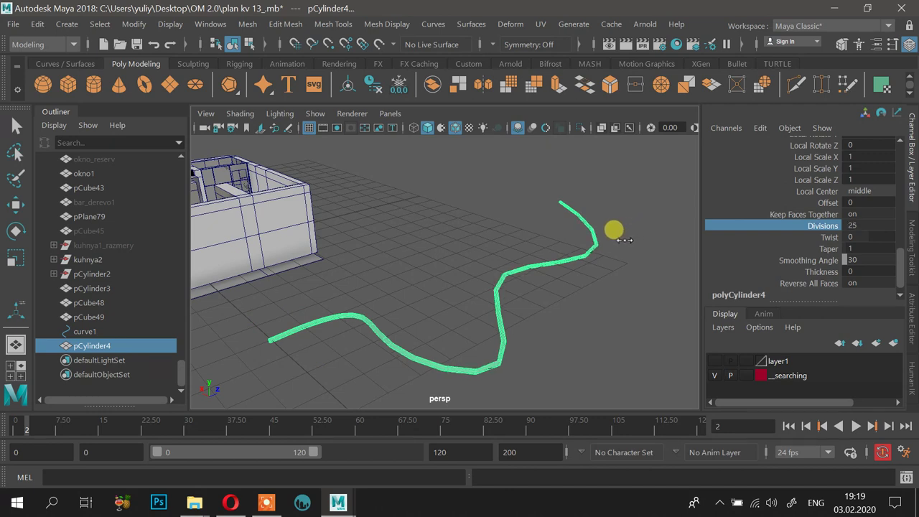
left_click(871, 225)
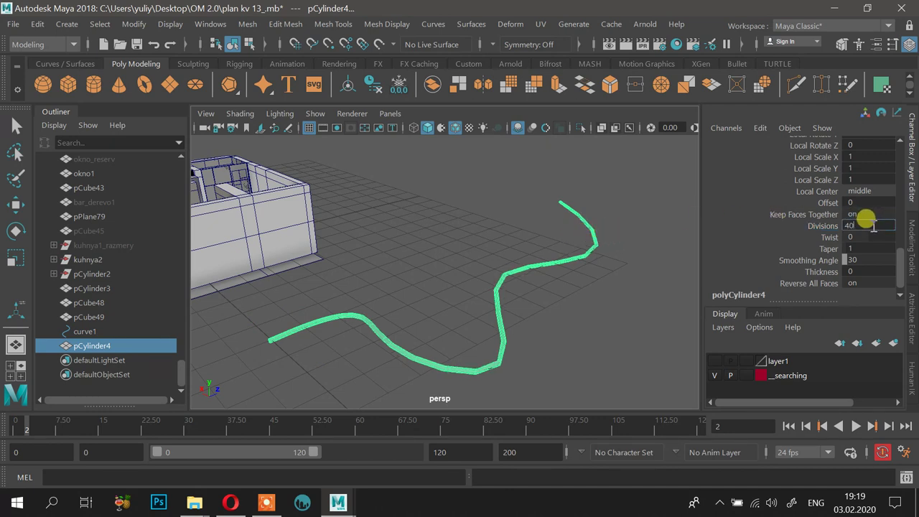
key("Return")
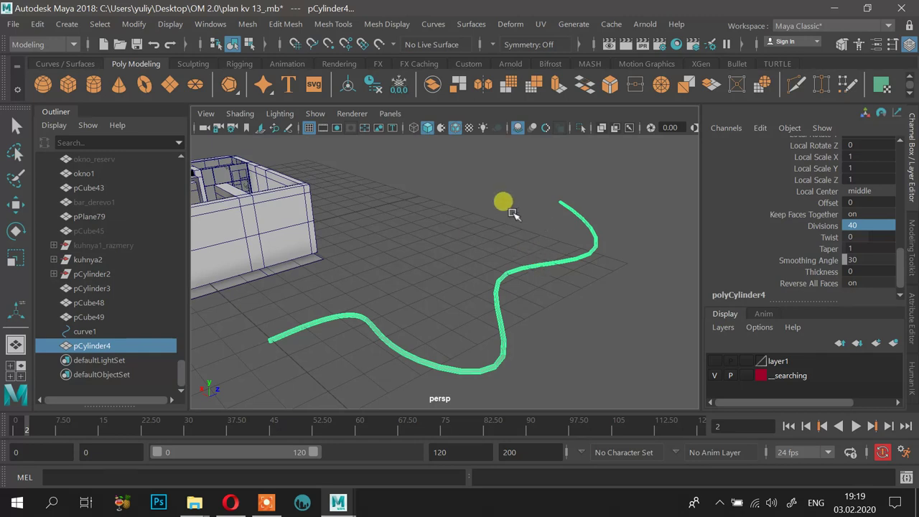
Try higher and lower thickness values on the pipe's extrusion and undo the change.
scroll(825, 257, "down", 1)
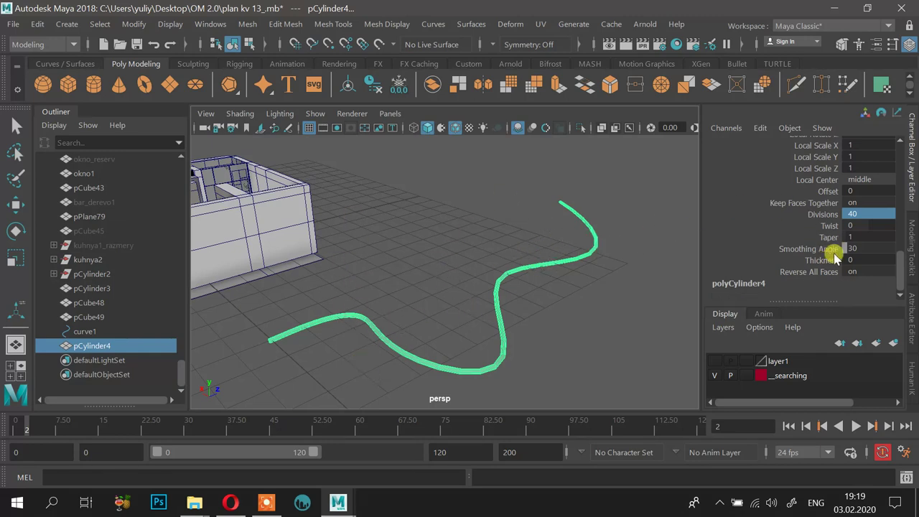
left_click(823, 261)
middle_click_drag(621, 273, 905, 270)
middle_click_drag(750, 268, 228, 295)
key("ctrl+z")
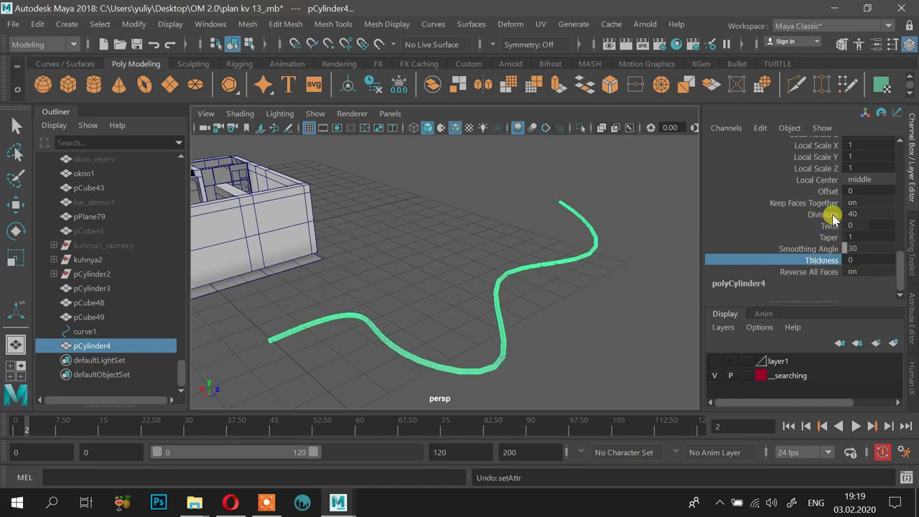
Try a twist of 180 on the pipe's extrusion and inspect the surface up close.
left_click(830, 225)
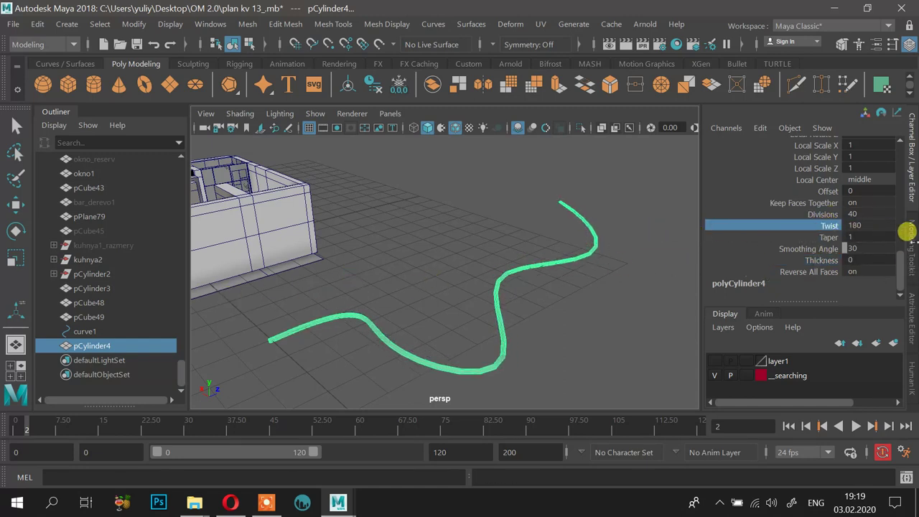
left_click_drag(616, 249, 541, 238, "alt")
right_click_drag(542, 239, 587, 276, "alt")
left_click_drag(587, 275, 555, 291, "alt")
Set the extrusion's taper to 13 so the pipe widens toward its far end.
left_click(805, 238)
middle_click_drag(610, 240, 590, 240)
right_click_drag(590, 240, 369, 230, "alt")
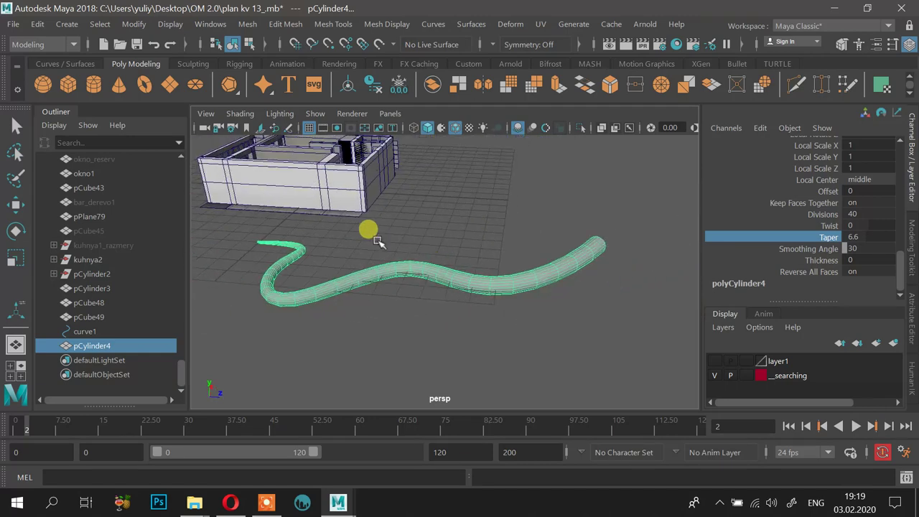
middle_click_drag(369, 229, 482, 251, "alt")
left_click_drag(481, 250, 514, 270, "alt")
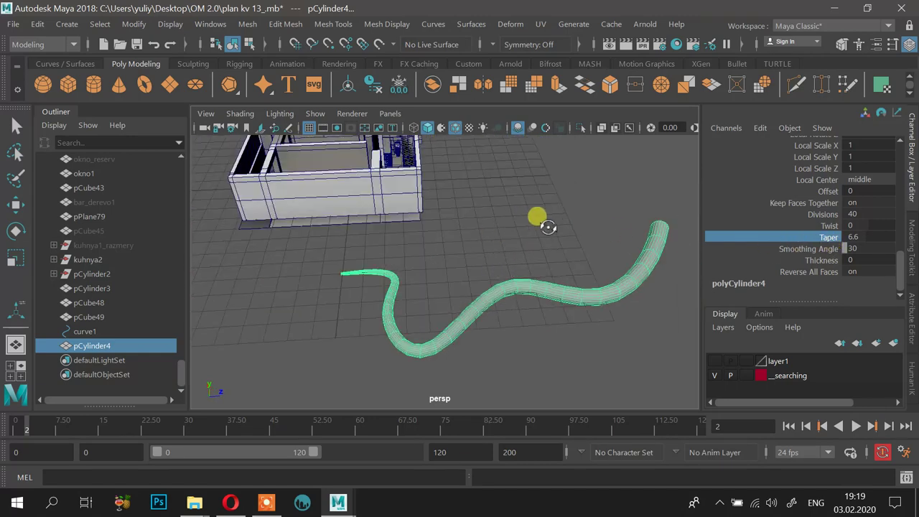
left_click_drag(546, 226, 562, 244, "alt")
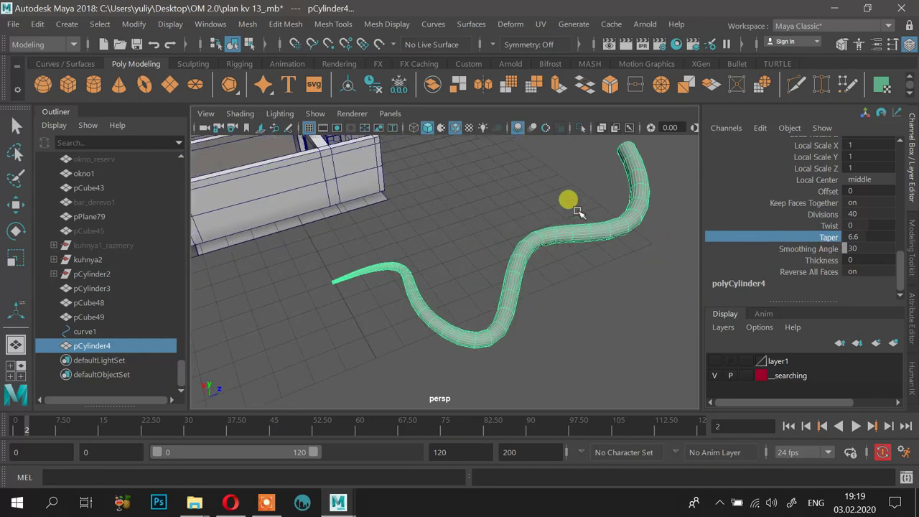
middle_click_drag(698, 234, 663, 238)
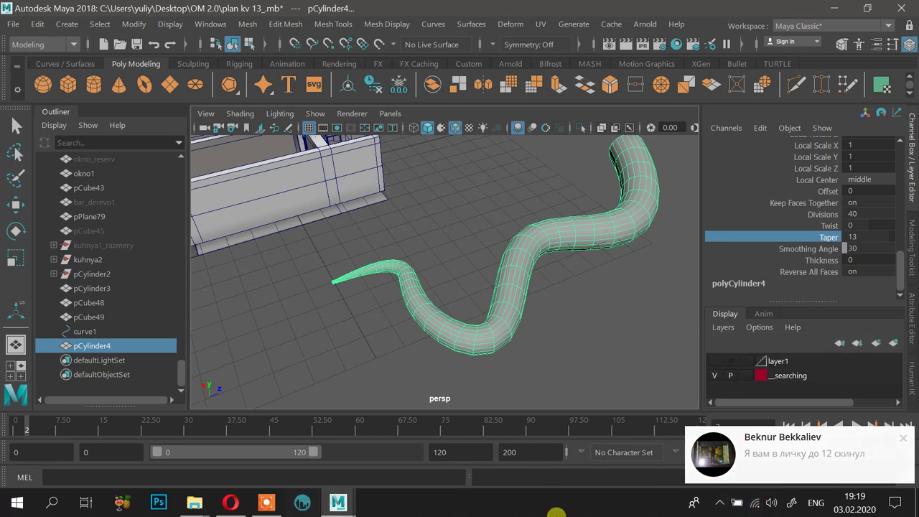
Quit Telegram, which is running in the background, to stop its notifications.
left_click(719, 503)
right_click(763, 446)
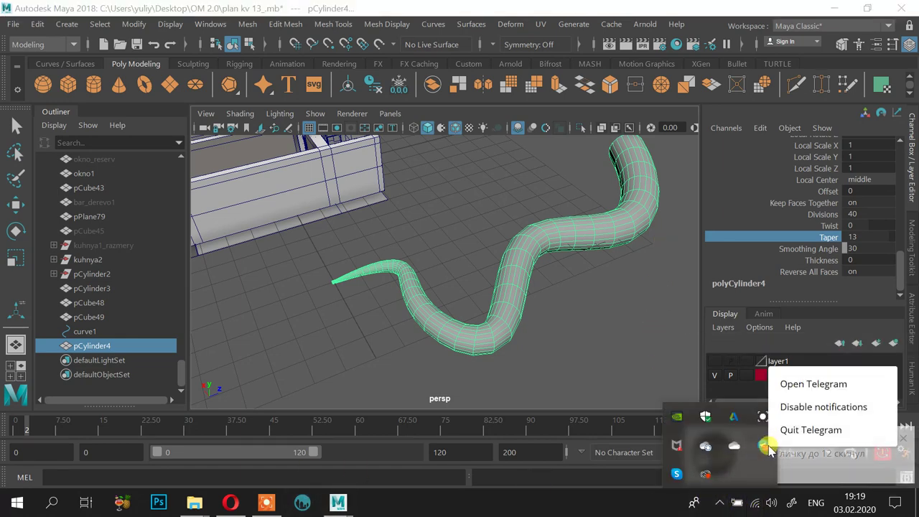
left_click(785, 430)
left_click(663, 511)
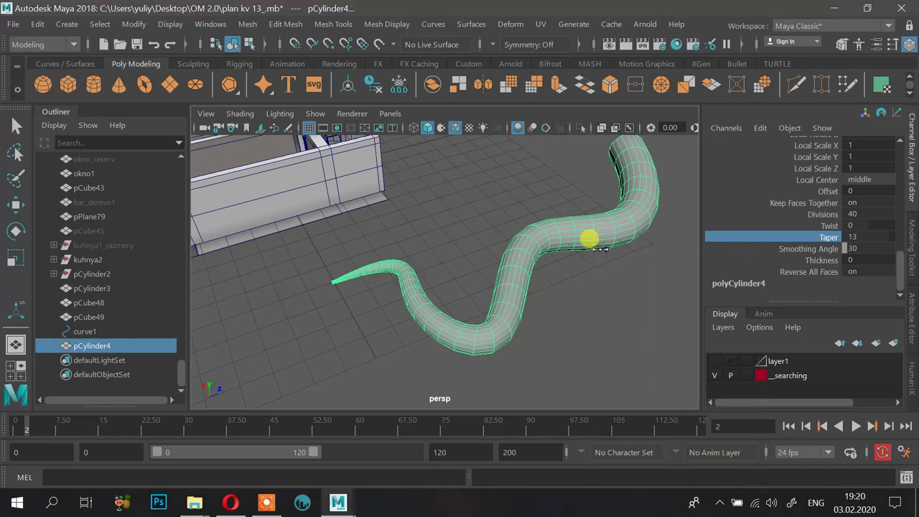
Raise the extrusion's taper to 15.
middle_click_drag(590, 240, 615, 257)
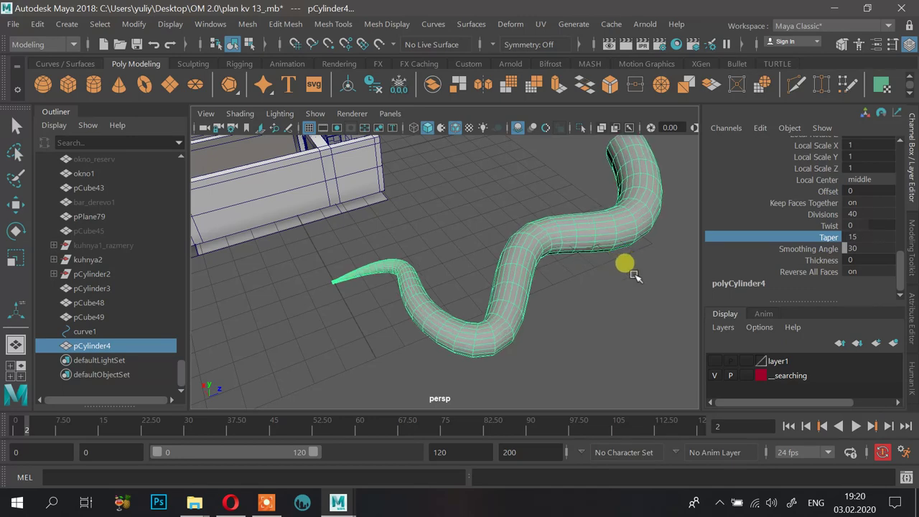
Set the twist of the pipe's extrusion to -180.
left_click_drag(635, 277, 538, 331, "alt")
left_click(772, 225)
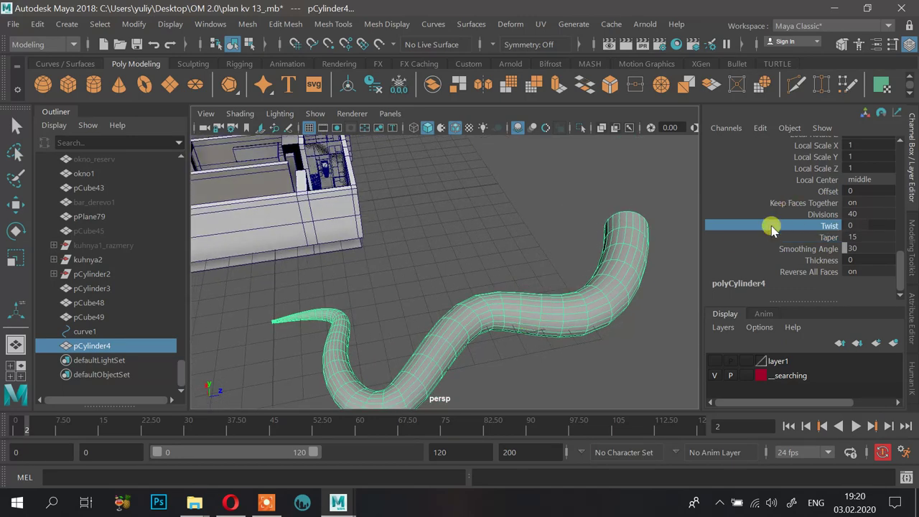
middle_click_drag(659, 229, 537, 249)
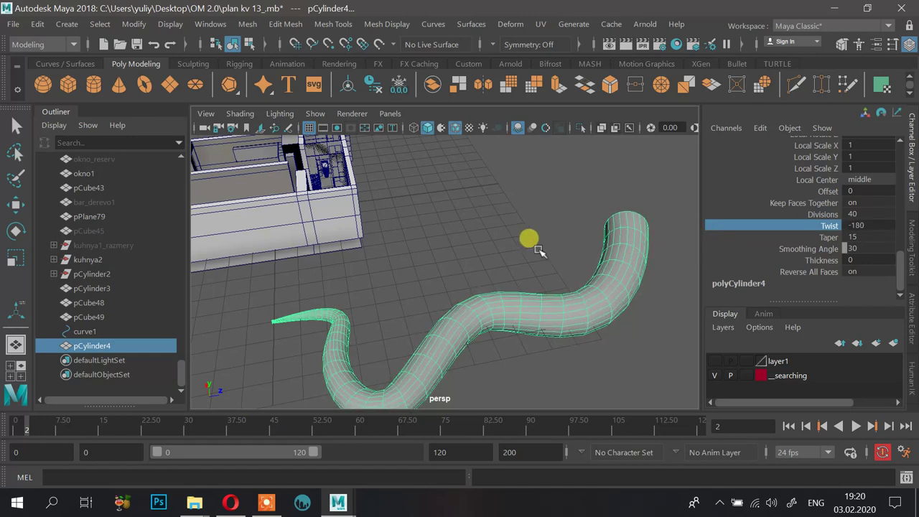
Try a negative offset on the pipe's extrusion, then undo the offset change.
left_click(814, 192)
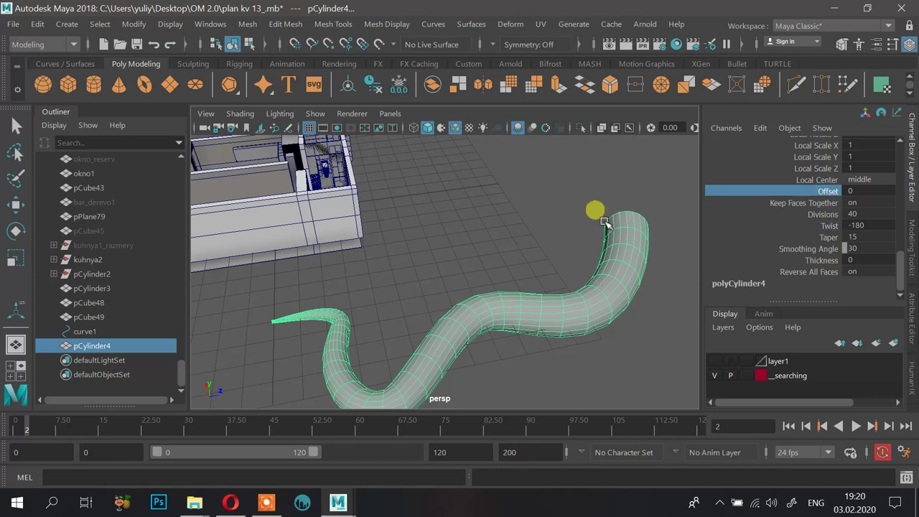
middle_click_drag(595, 209, 686, 219)
key("ctrl+z")
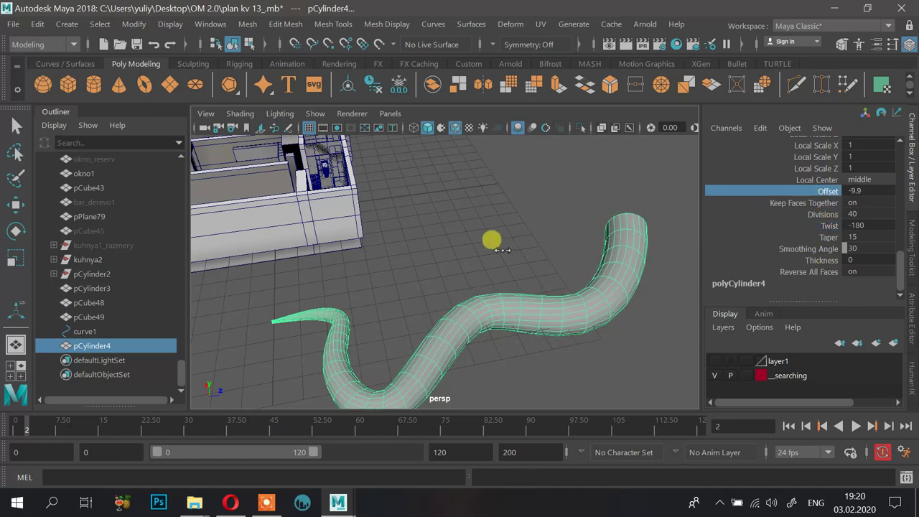
Select the curved block pCube49 near the apartment model and examine its segmented shape.
left_click_drag(574, 258, 452, 346, "alt")
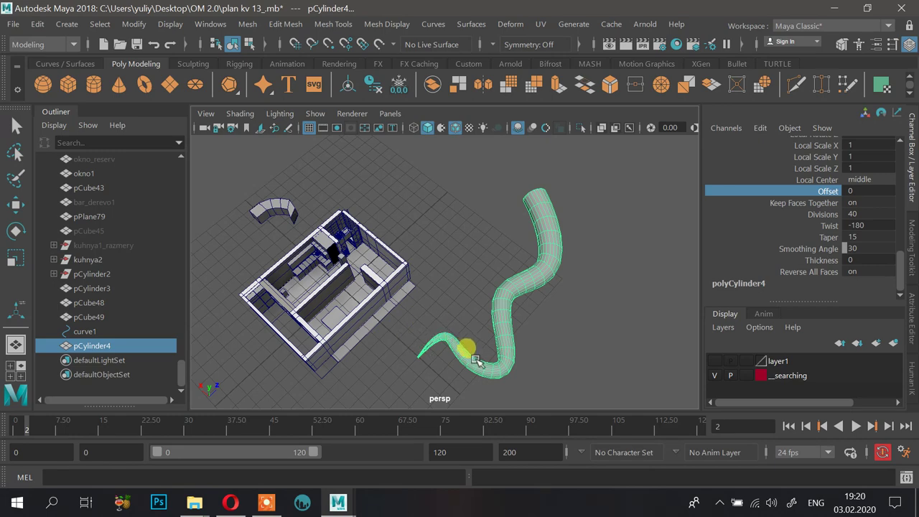
scroll(385, 220, "down", 2)
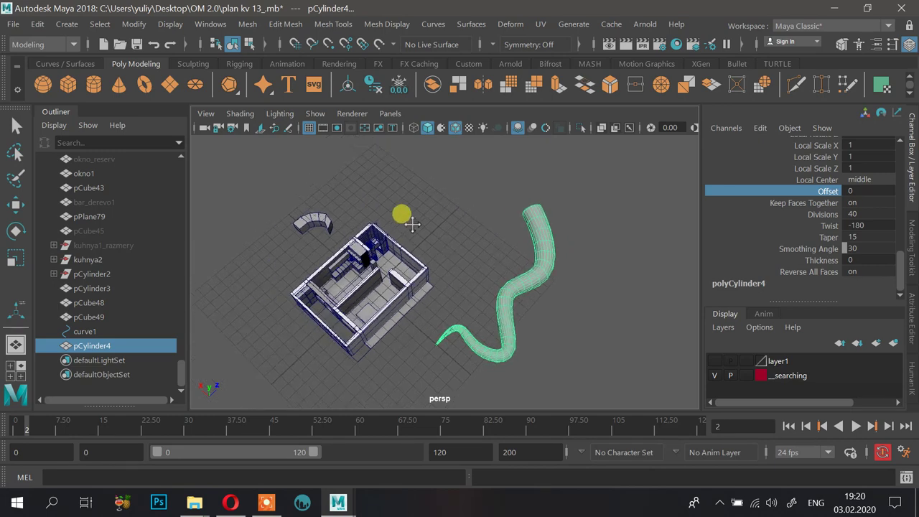
middle_click_drag(412, 224, 452, 249, "alt")
scroll(358, 241, "up", 5)
middle_click_drag(334, 232, 438, 278, "alt")
right_click_drag(438, 278, 545, 309, "alt")
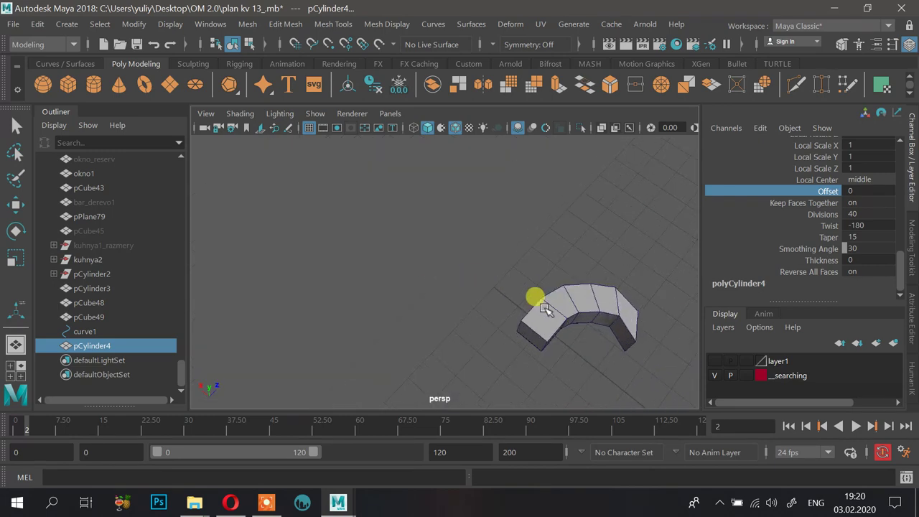
middle_click_drag(492, 287, 418, 256, "alt")
left_click(488, 278)
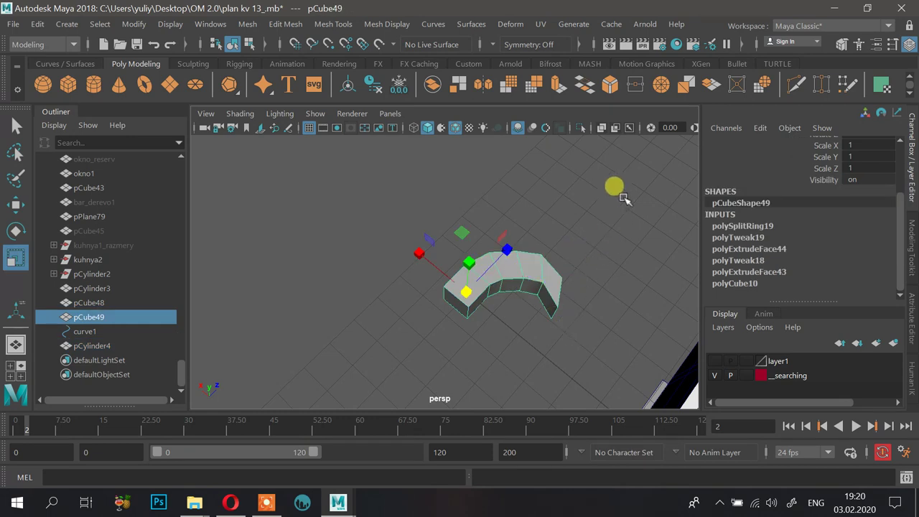
left_click_drag(571, 248, 531, 266, "alt")
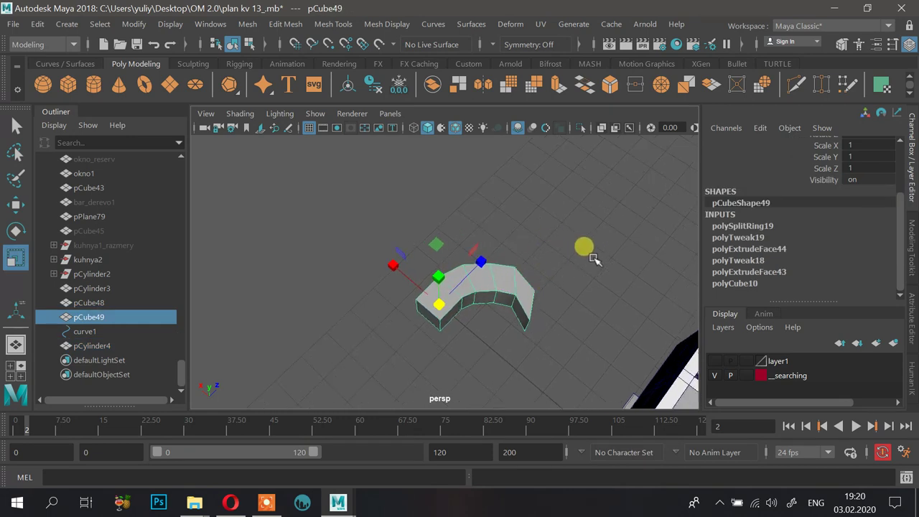
Delete the path curve, the curved block and the extruded pipe, leaving only the apartment model in the scene.
left_click_drag(590, 279, 449, 325, "alt")
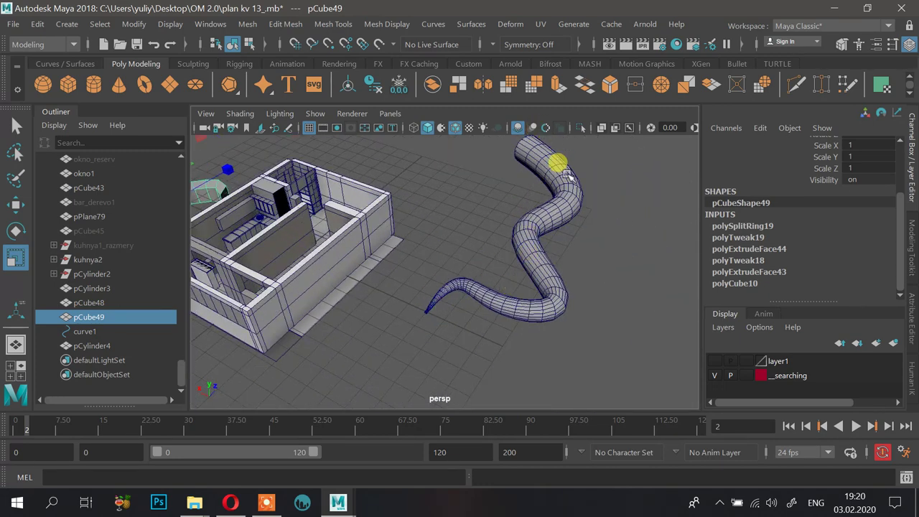
left_click_drag(497, 269, 500, 289, "alt")
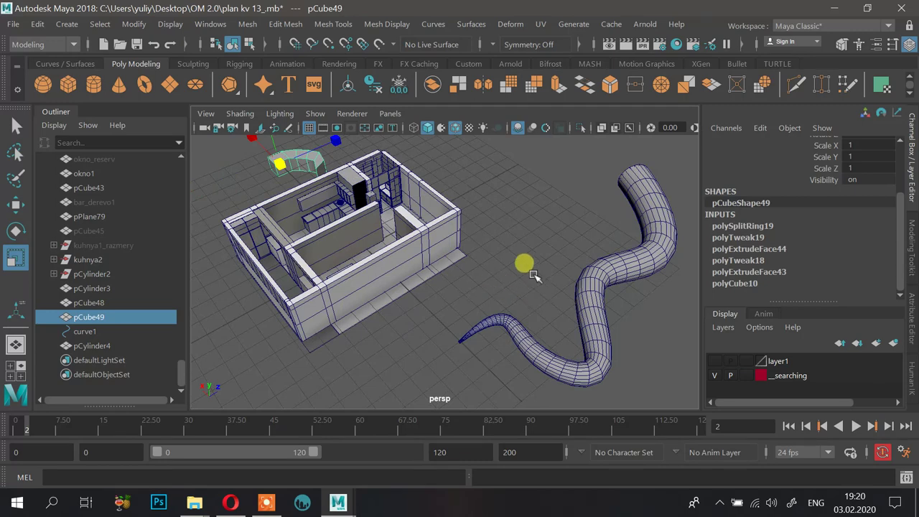
scroll(444, 299, "down", 1)
scroll(486, 259, "up", 1)
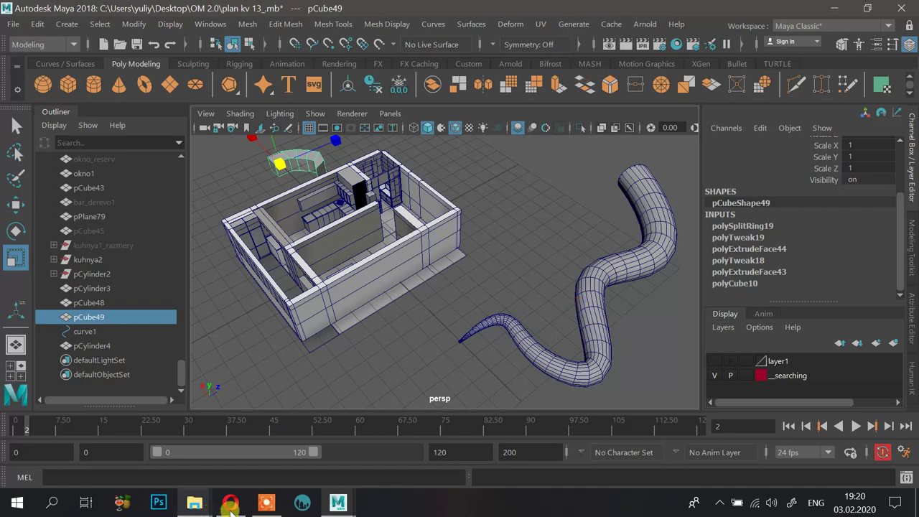
mouse_move(474, 289)
left_mouse_down("alt")
mouse_move(459, 283)
mouse_move(481, 295)
left_mouse_up("alt")
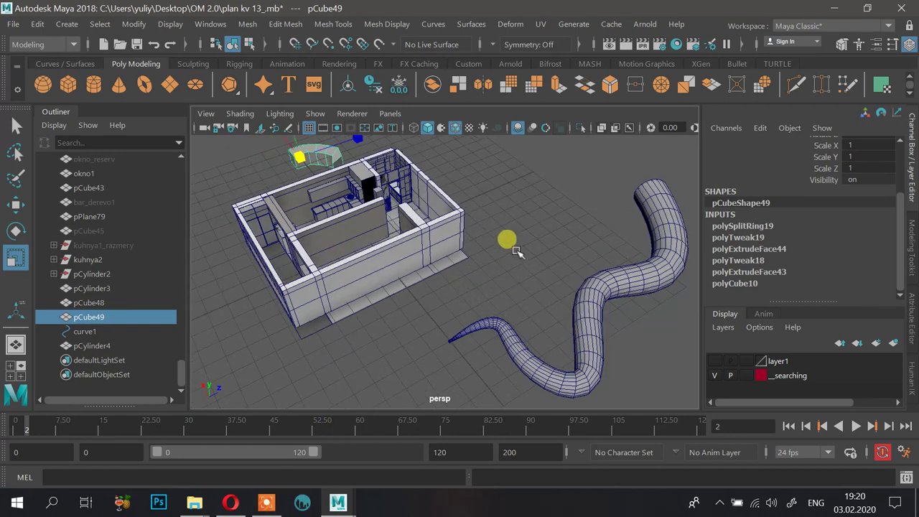
left_click(133, 330)
left_click(122, 316, "ctrl")
key("Delete")
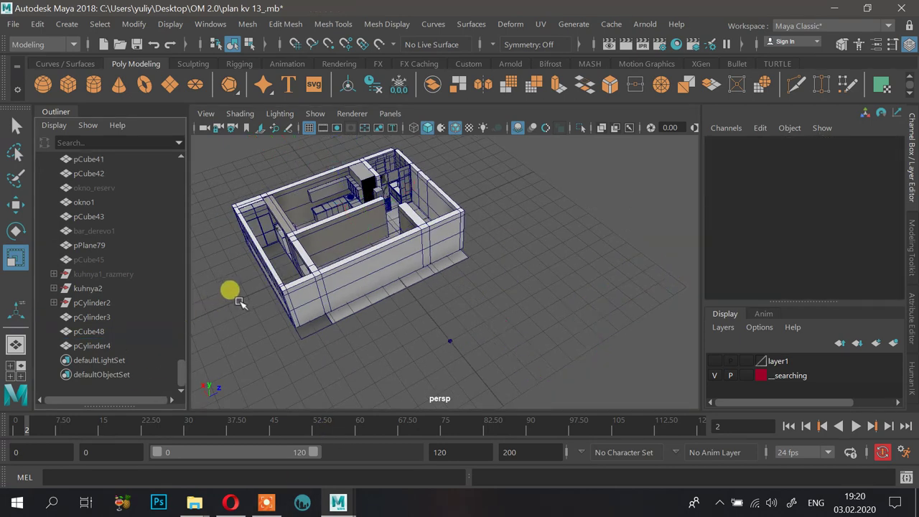
left_click_drag(415, 327, 508, 362)
left_click(511, 365)
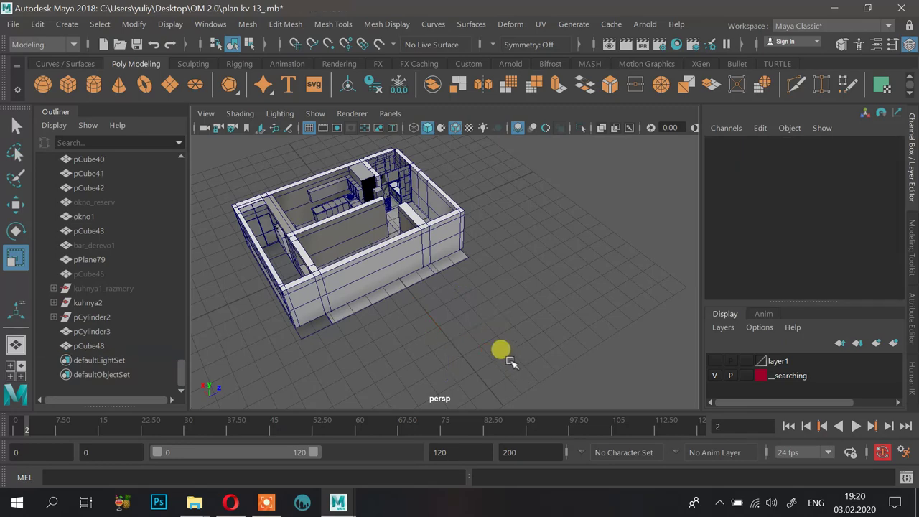
Select the narrow placeholder box beside the bar counter inside the apartment and save the scene.
left_click_drag(396, 239, 354, 216, "alt")
middle_click_drag(345, 205, 415, 320, "alt")
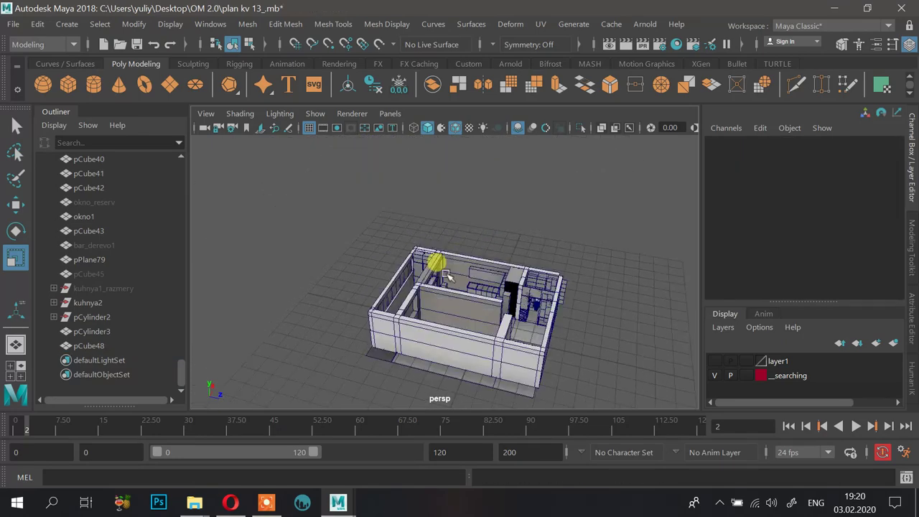
scroll(437, 263, "up", 10)
left_click_drag(446, 289, 402, 289, "alt")
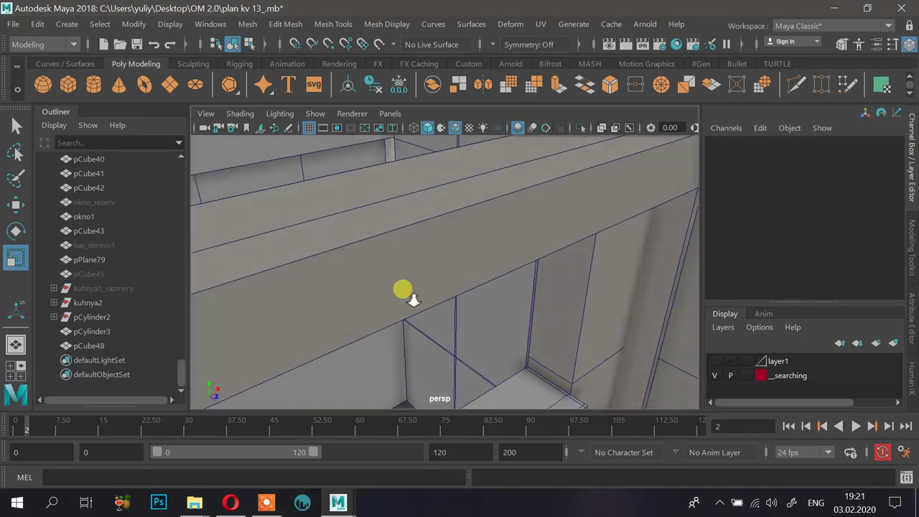
scroll(445, 182, "down", 8)
left_click_drag(433, 263, 460, 221, "alt")
middle_click_drag(460, 221, 432, 182, "alt")
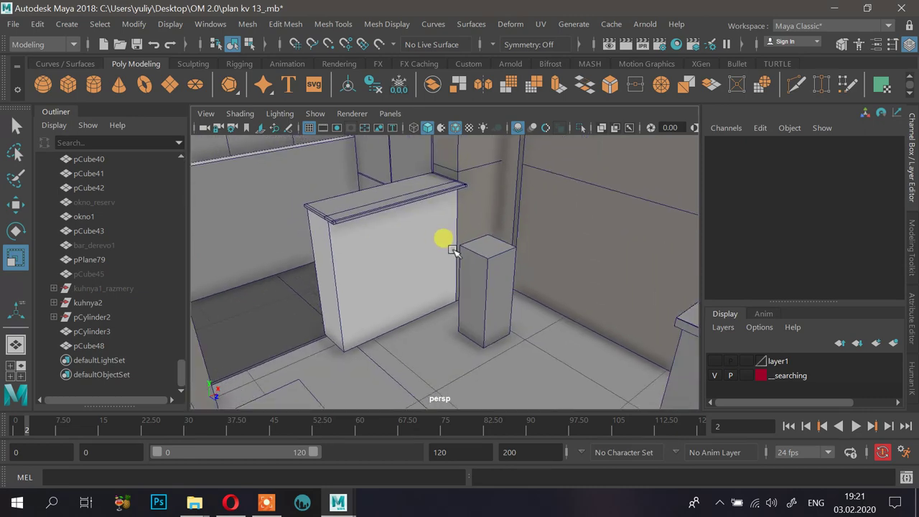
scroll(460, 243, "down", 3)
left_click_drag(467, 246, 445, 215, "alt")
right_click_drag(454, 228, 440, 363, "alt")
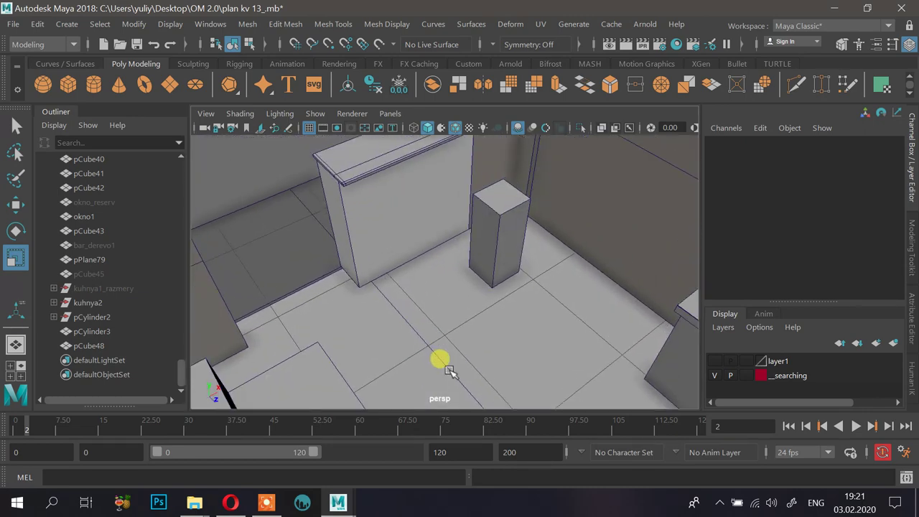
left_click_drag(441, 363, 448, 285, "alt")
left_click(481, 307)
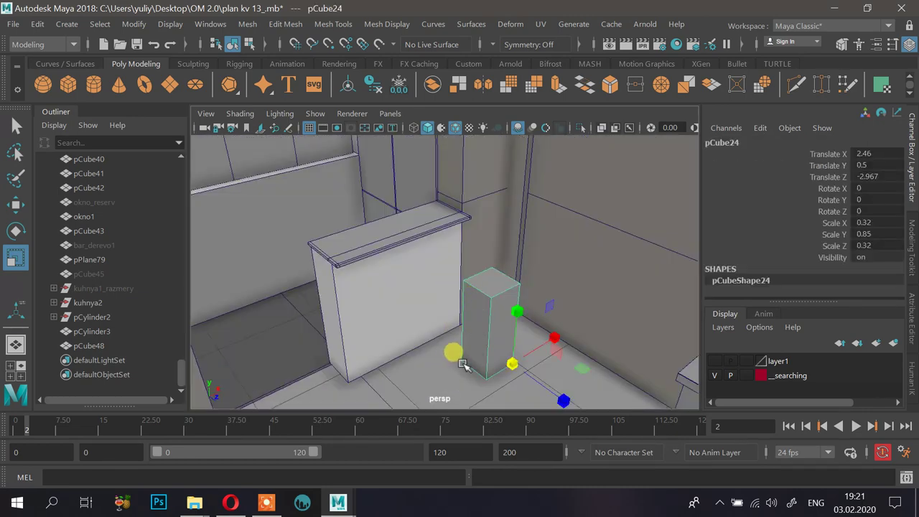
key("ctrl+s")
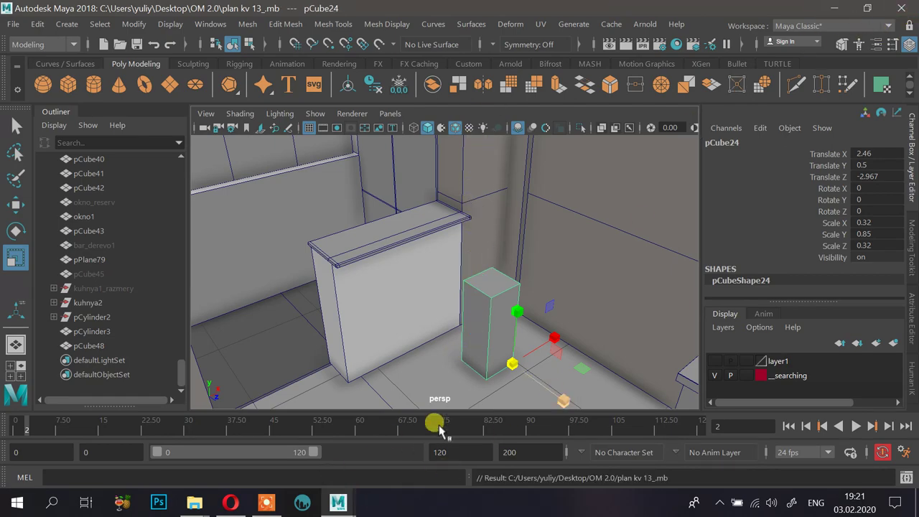
Open the kitchen reference photos from the desktop and examine the bar stool in photo_2020-02-03_19-03-48.jpg up close.
key("super+d")
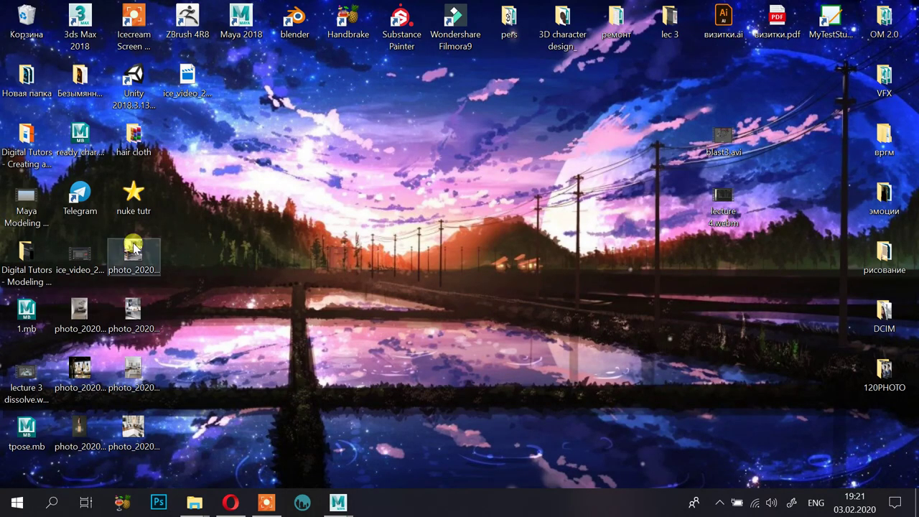
double_click(134, 247)
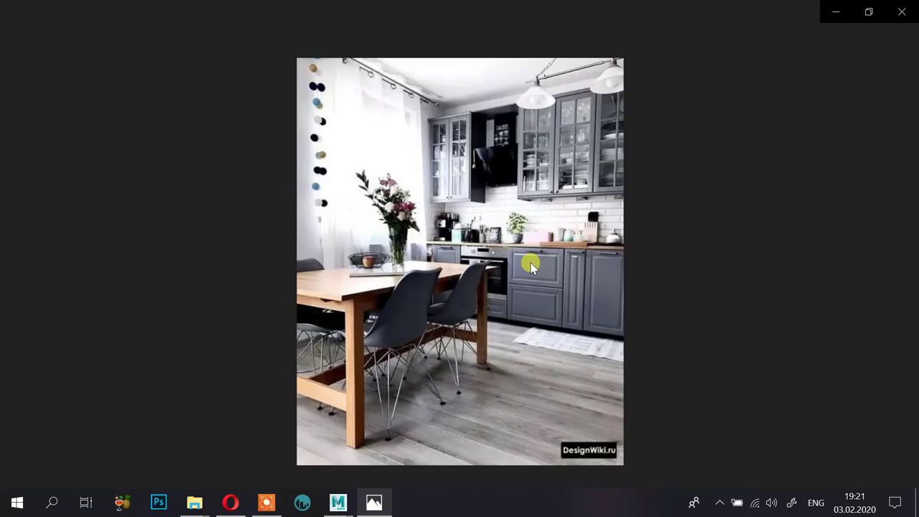
left_click(872, 241)
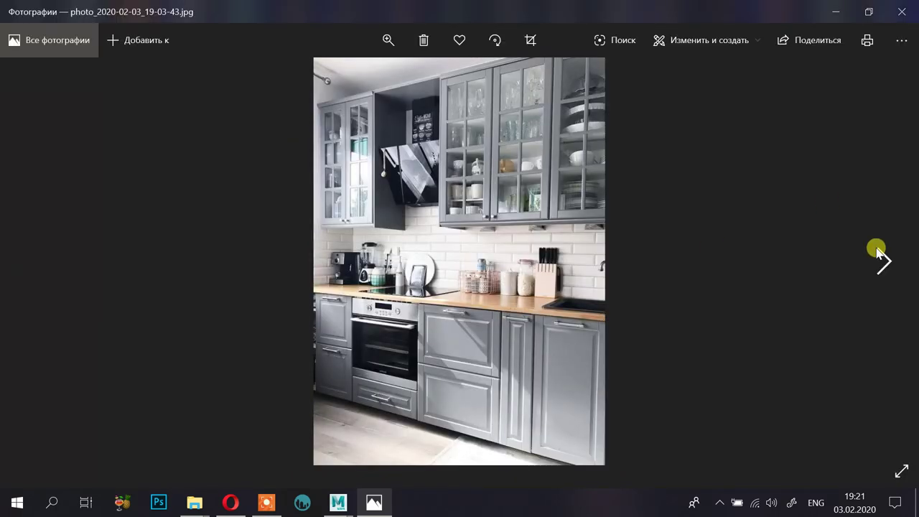
left_click(877, 250)
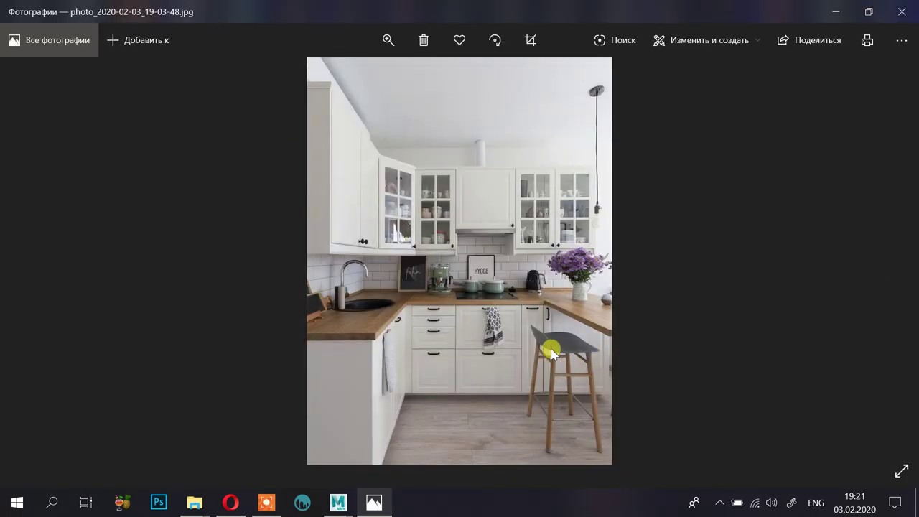
double_click(577, 362)
left_click_drag(595, 381, 488, 241)
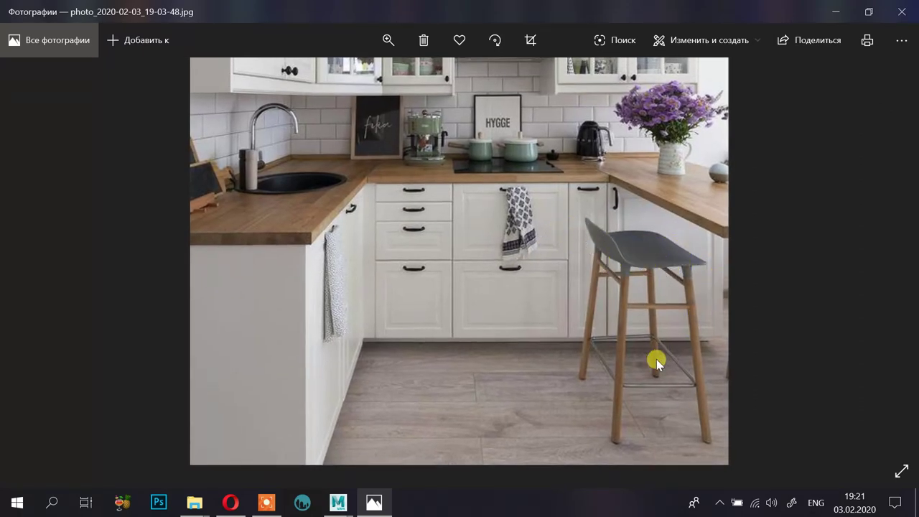
left_click_drag(656, 359, 570, 316)
left_click(836, 16)
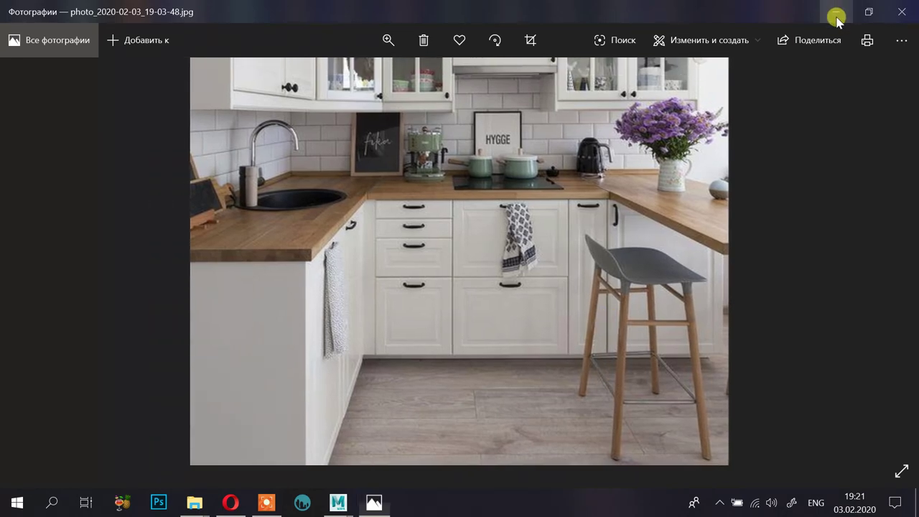
left_click(835, 16)
Switch back to the Maya apartment scene, frame the placeholder box beside the bar counter and save the scene again.
left_click(231, 502)
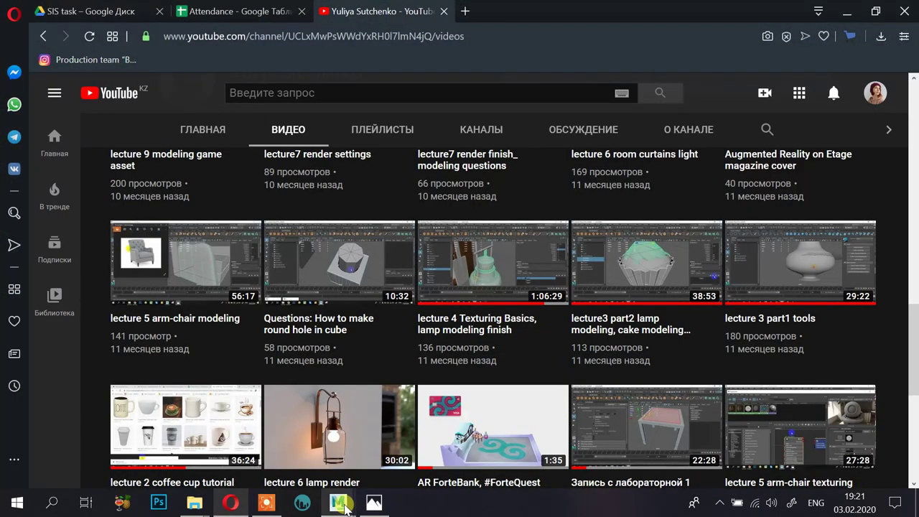
left_click(846, 12)
mouse_move(338, 503)
left_click(506, 436)
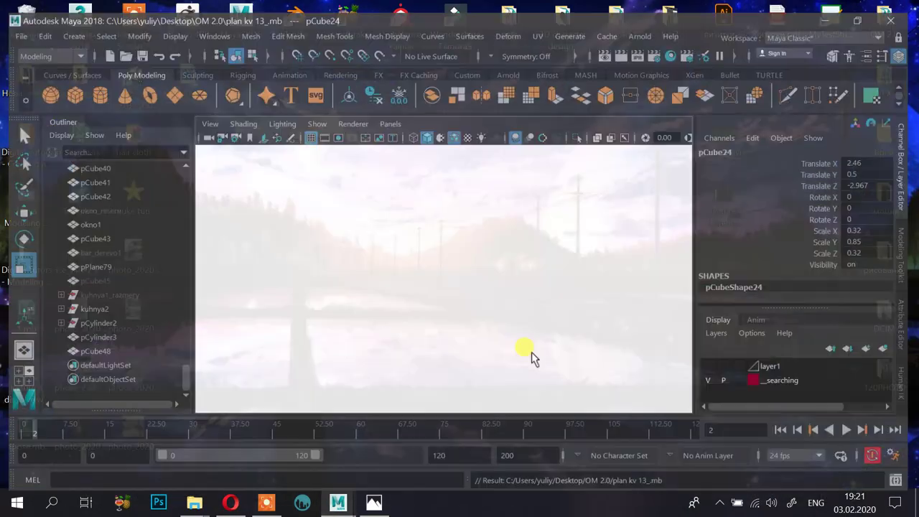
left_click_drag(537, 291, 419, 368, "alt")
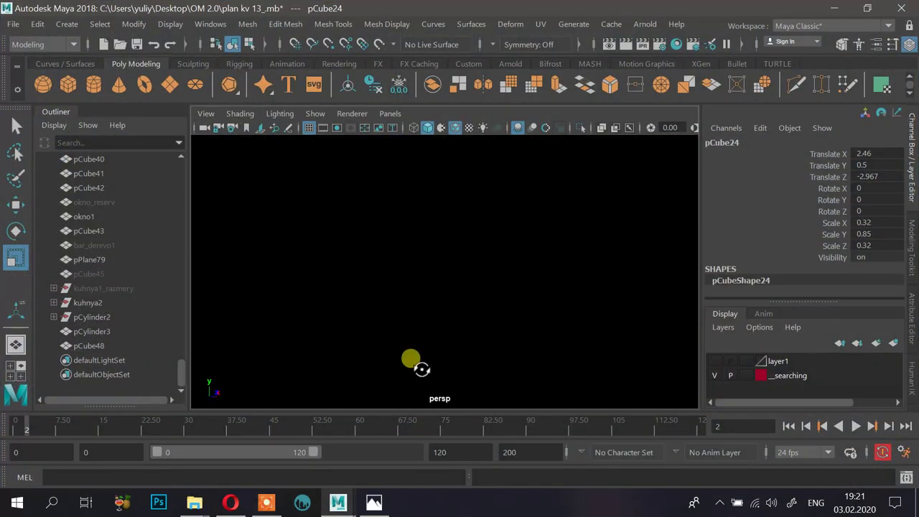
middle_click_drag(475, 314, 452, 278, "alt")
right_click_drag(452, 278, 547, 299, "alt")
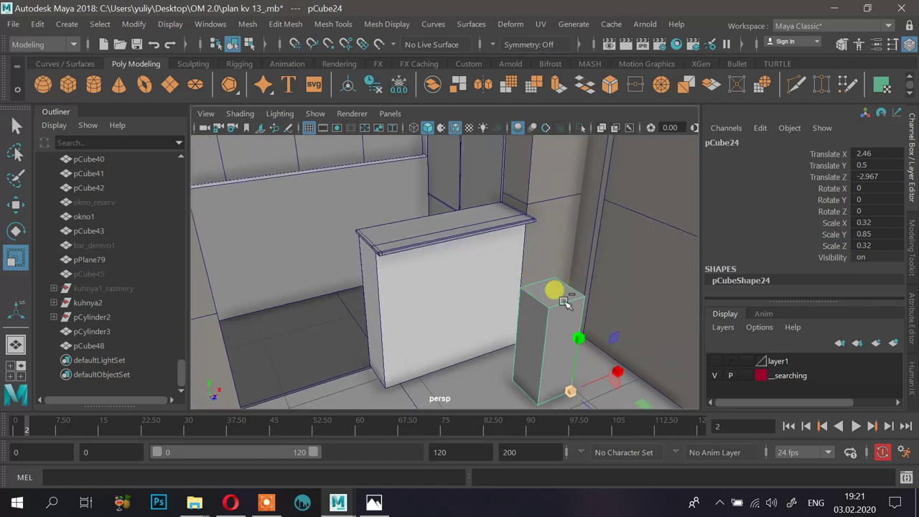
key("ctrl+s")
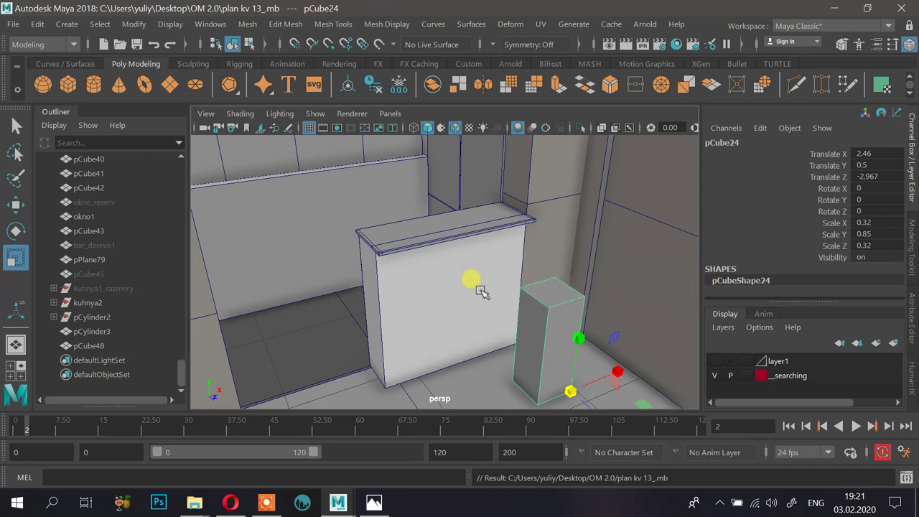
Launch a second Autodesk Maya 2018 session alongside the open apartment scene.
left_click_drag(421, 237, 338, 256, "alt")
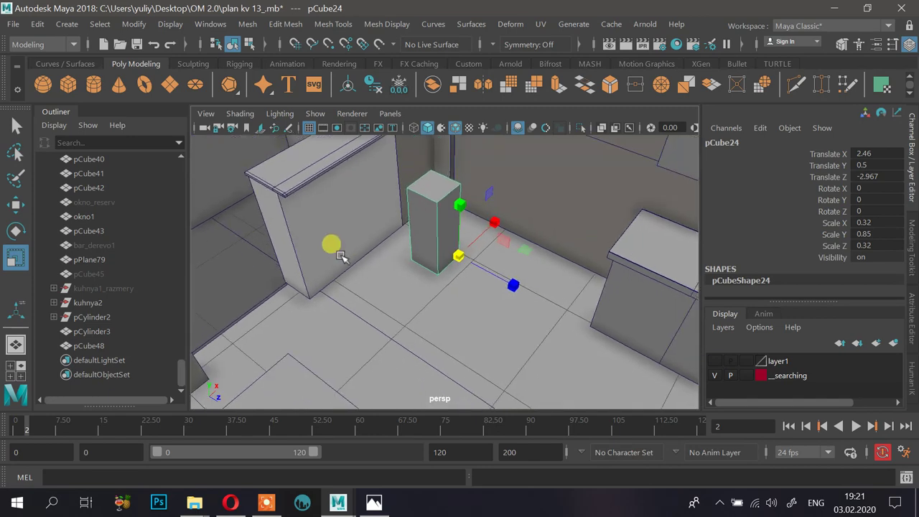
right_click(337, 502)
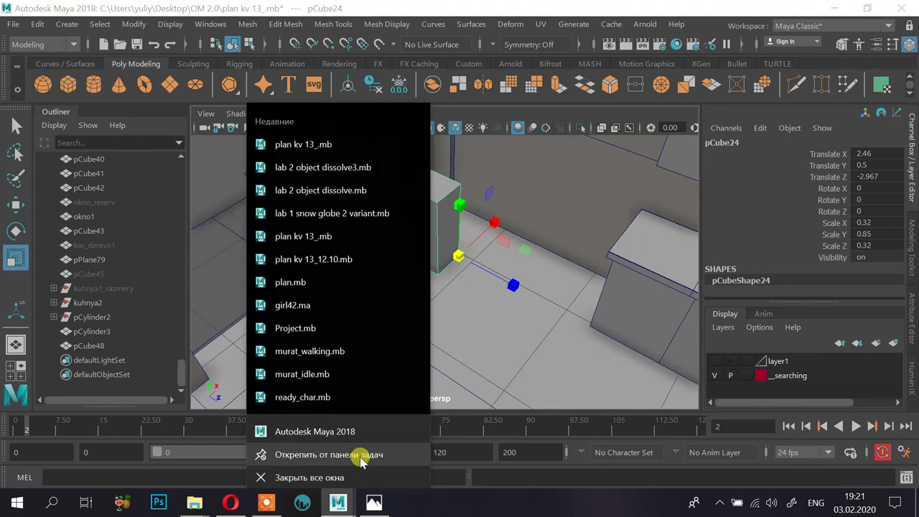
left_click(349, 426)
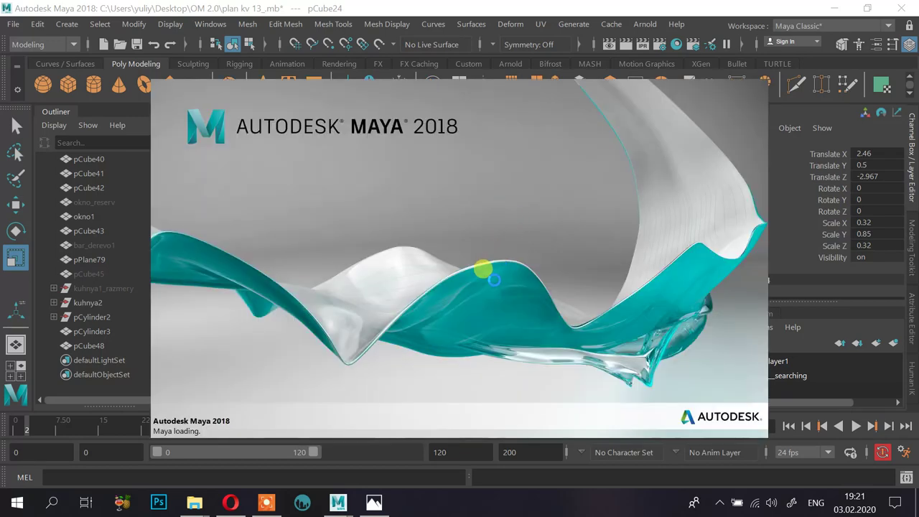
Examine the bar stool's seat and legs in the kitchen reference photo, checking the new empty Maya scene in between.
left_click(371, 505)
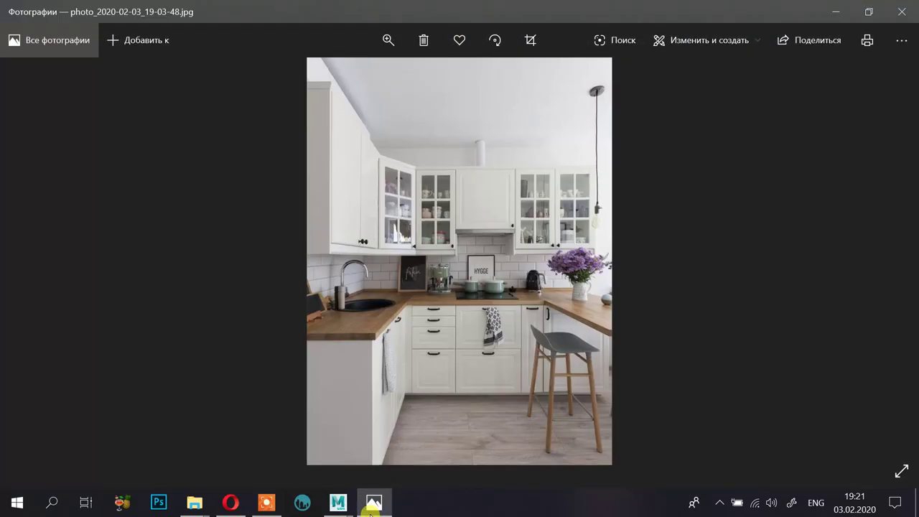
scroll(549, 327, "up", 5)
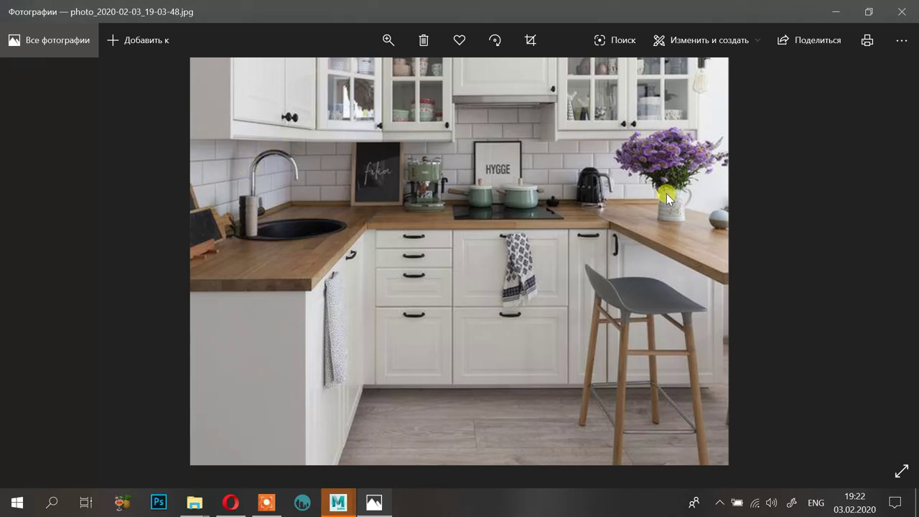
left_click(832, 10)
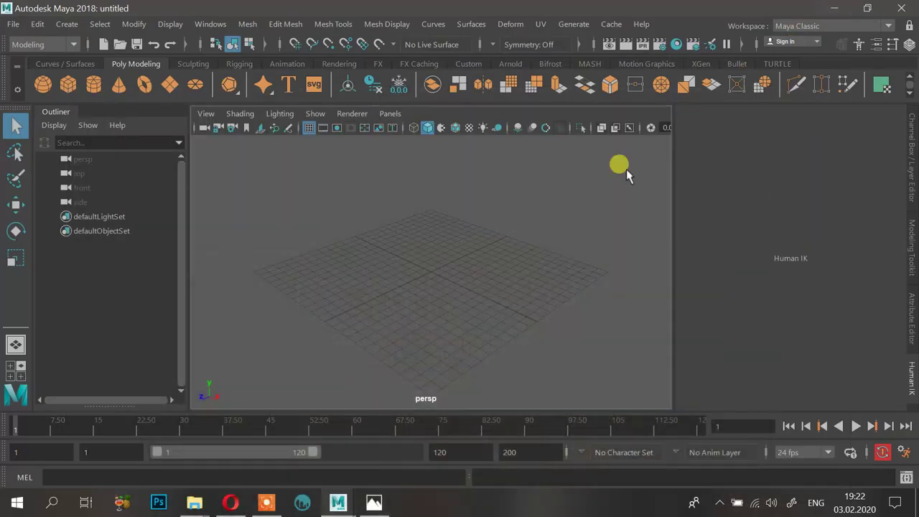
left_click_drag(439, 234, 403, 240, "alt")
scroll(452, 270, "up", 3)
left_click(373, 502)
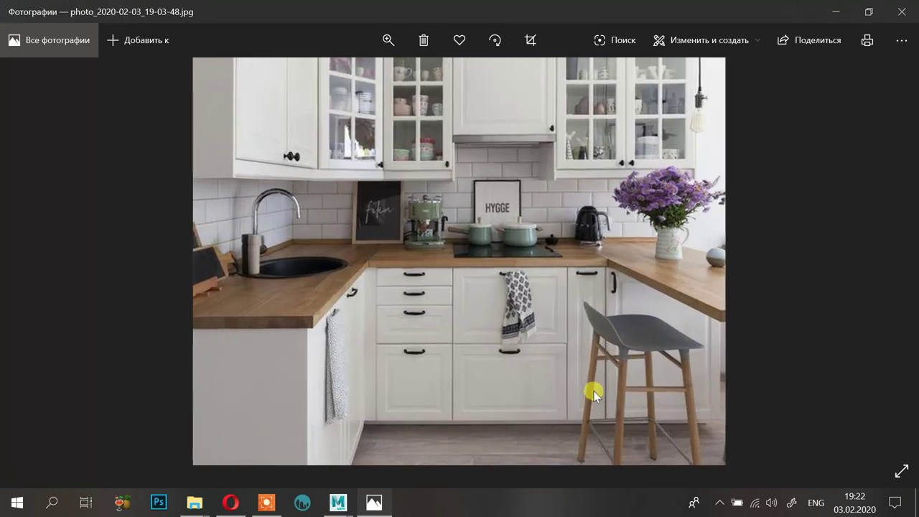
left_click_drag(593, 391, 518, 268)
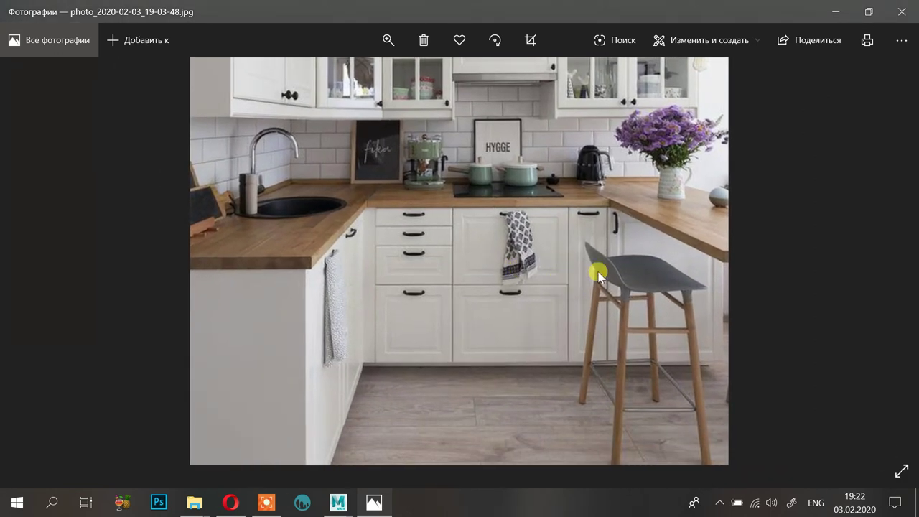